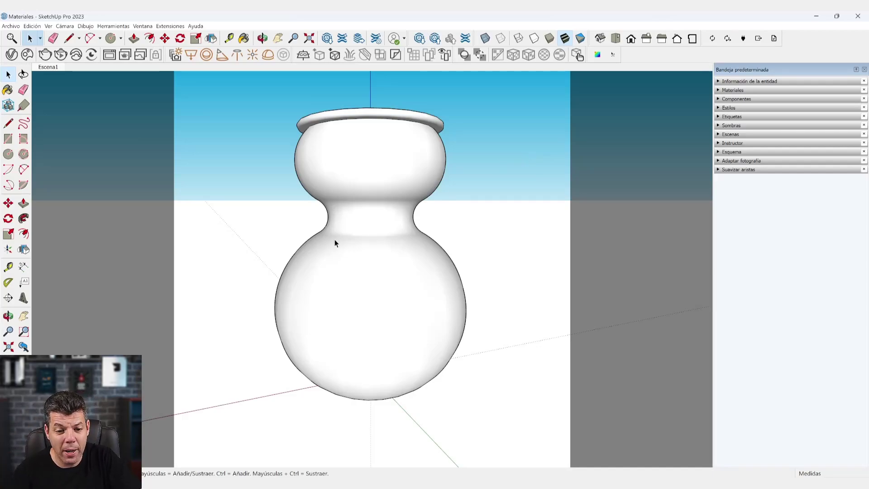
Restore the Escena1 view, select the whole vase geometry and make it a group
{"action": "scroll", "coordinate": [333, 240], "scroll_direction": "down", "scroll_amount": 2}
{"action": "scroll", "coordinate": [342, 246], "scroll_direction": "up", "scroll_amount": 2}
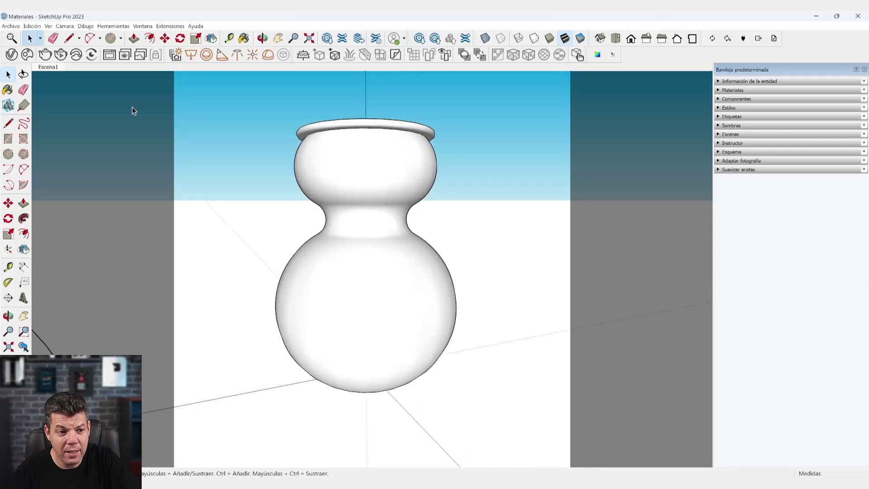
{"action": "left_click", "coordinate": [55, 72]}
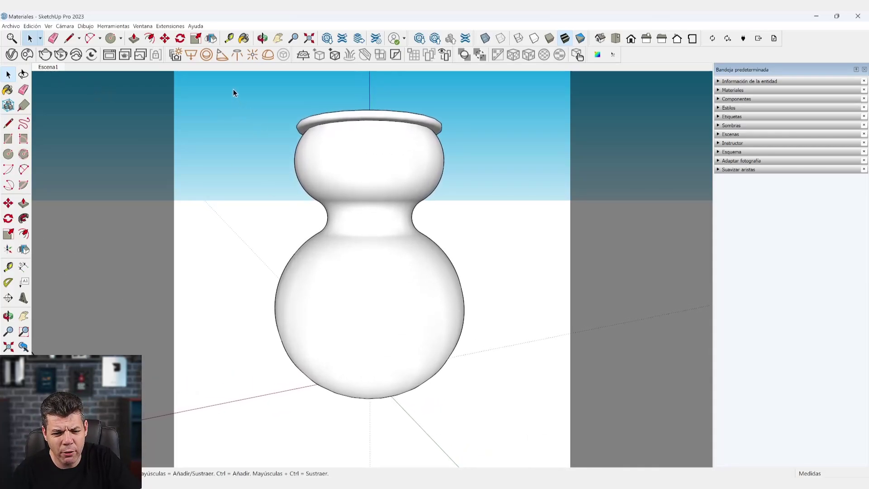
{"action": "left_click", "coordinate": [323, 151]}
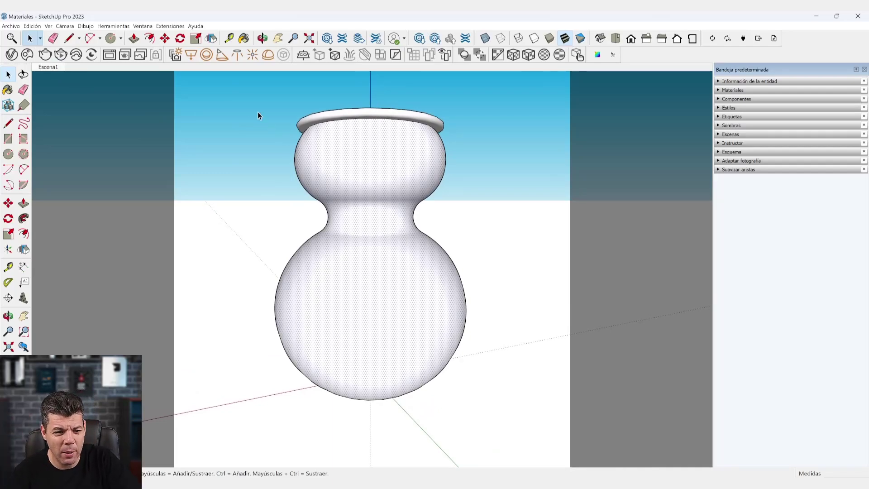
{"action": "left_click_drag", "start_coordinate": [236, 85], "coordinate": [501, 436]}
{"action": "right_click", "coordinate": [407, 169]}
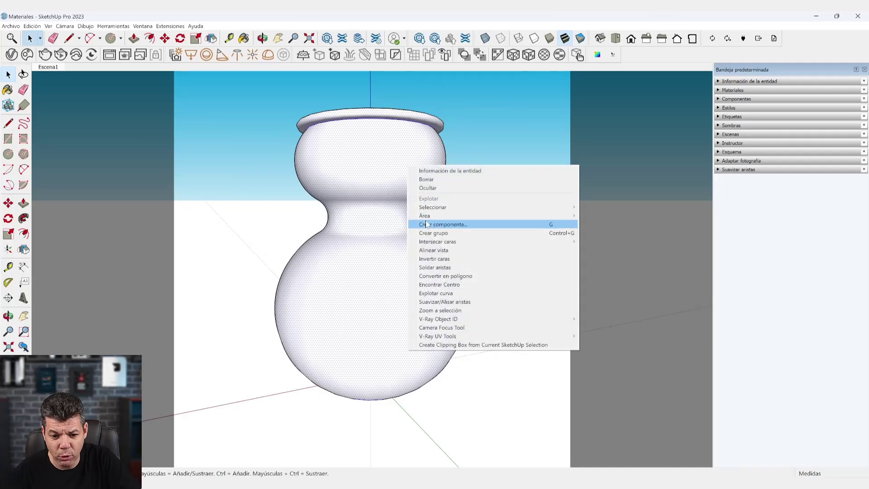
{"action": "left_click", "coordinate": [435, 235]}
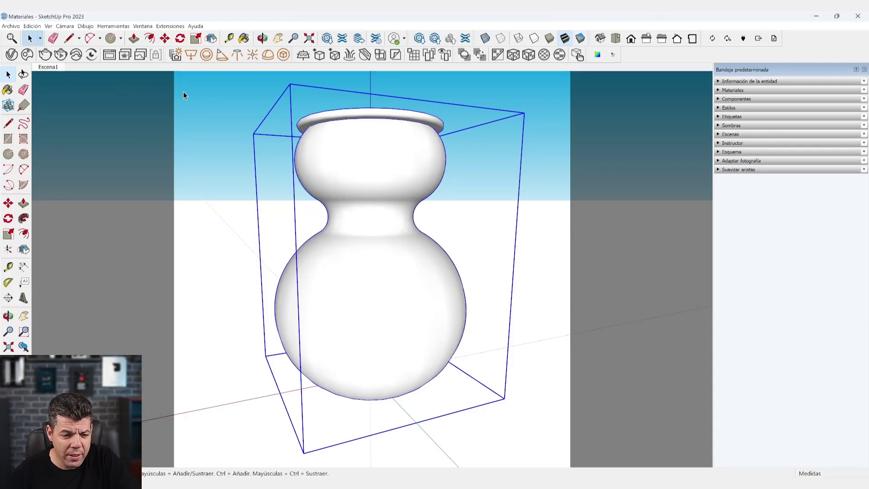
{"action": "left_click", "coordinate": [12, 55]}
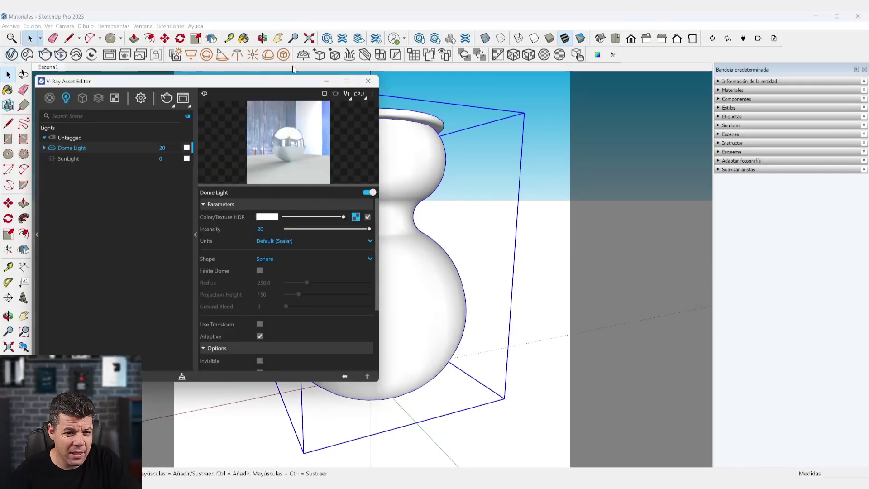
{"action": "left_click", "coordinate": [368, 83]}
{"action": "left_click_drag", "start_coordinate": [162, 55], "coordinate": [284, 110]}
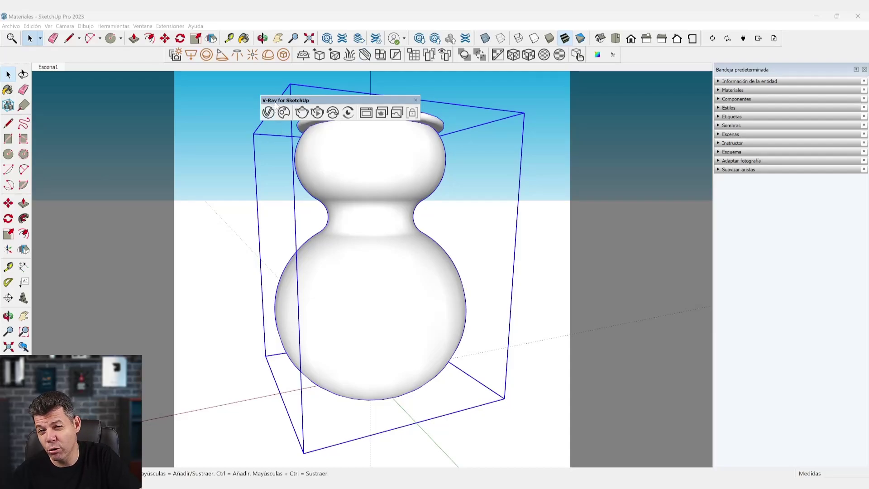
{"action": "left_click_drag", "start_coordinate": [274, 101], "coordinate": [13, 53]}
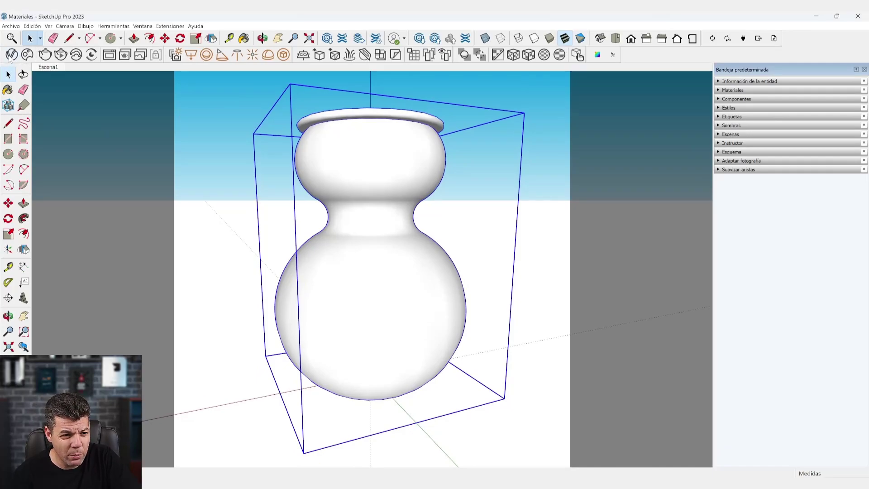
Create a new Generic material in the V-Ray Asset Editor and show the materials list
{"action": "left_click", "coordinate": [10, 53]}
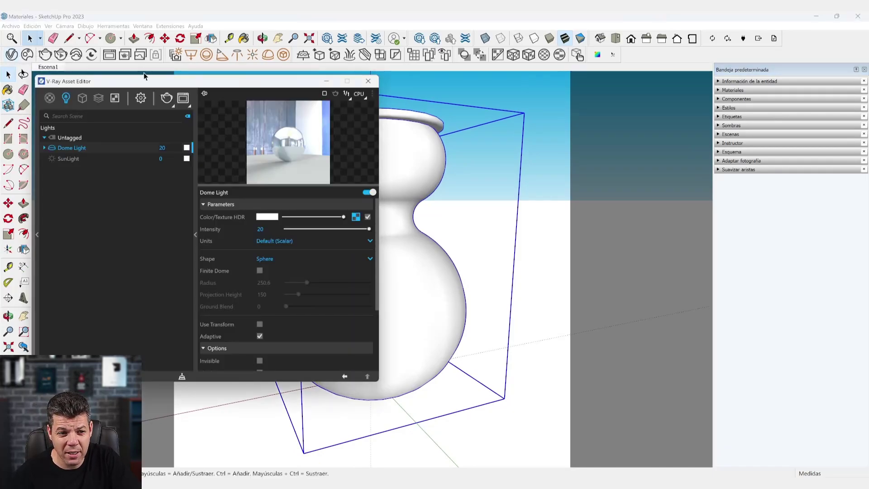
{"action": "left_click_drag", "start_coordinate": [154, 77], "coordinate": [238, 74]}
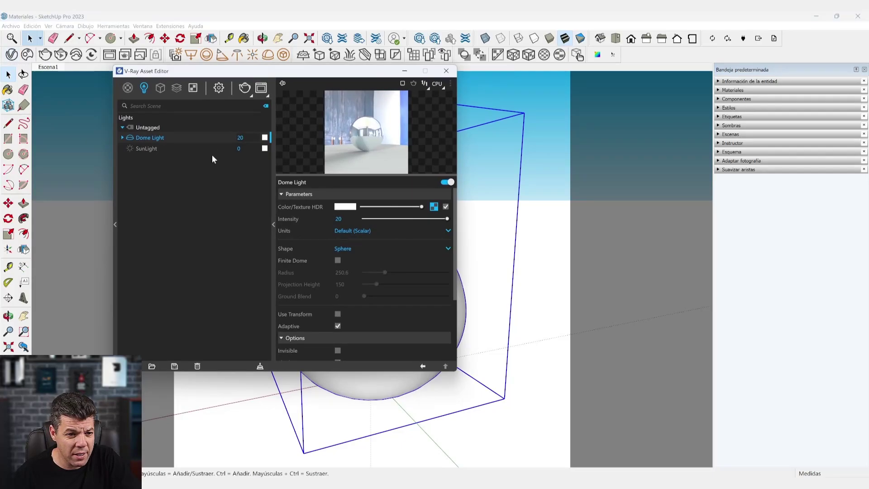
{"action": "left_click", "coordinate": [273, 223]}
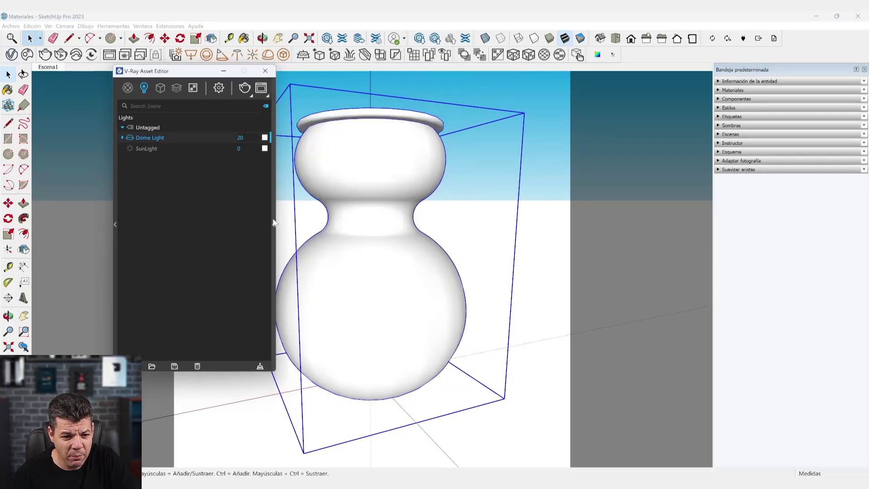
{"action": "left_click_drag", "start_coordinate": [199, 74], "coordinate": [145, 92]}
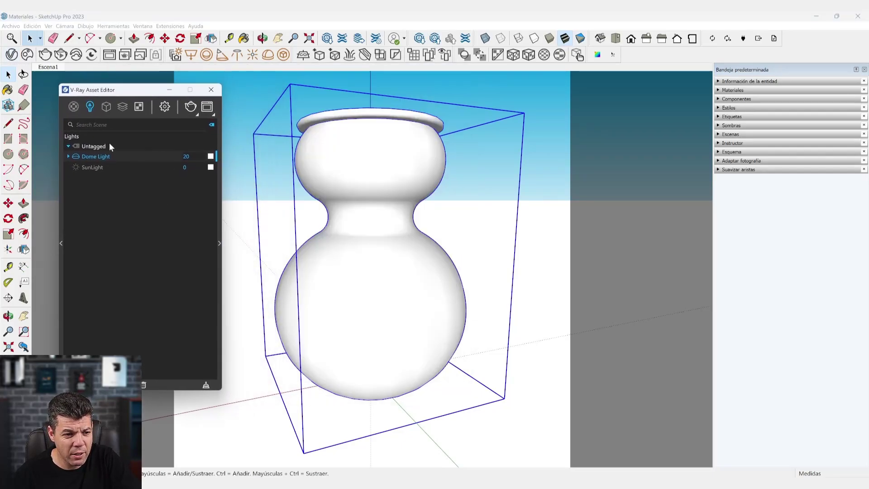
{"action": "right_click", "coordinate": [73, 108]}
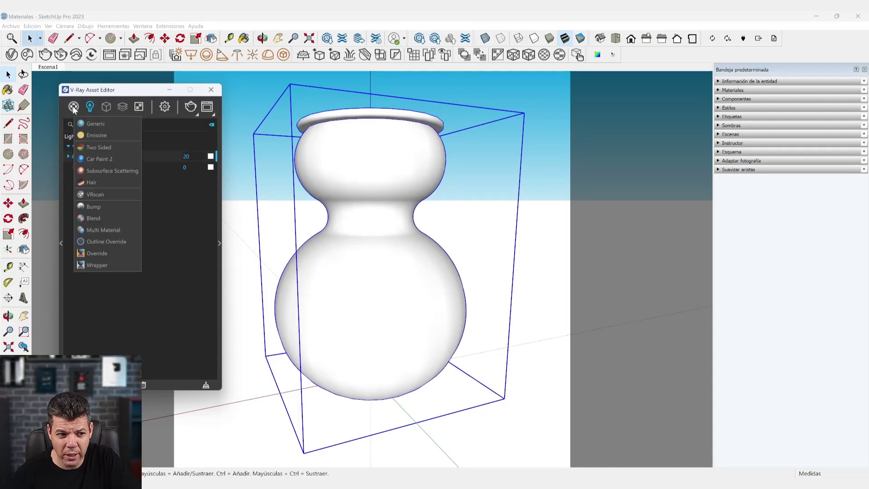
{"action": "left_click", "coordinate": [98, 124]}
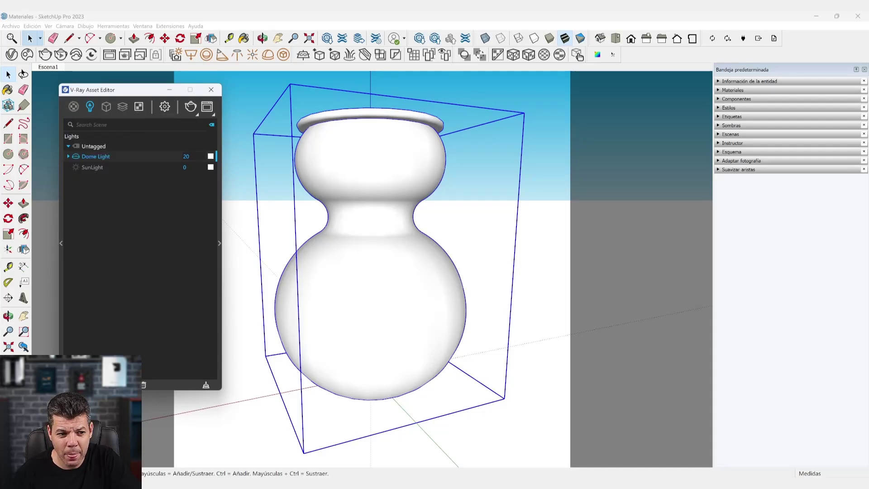
{"action": "left_click", "coordinate": [73, 108]}
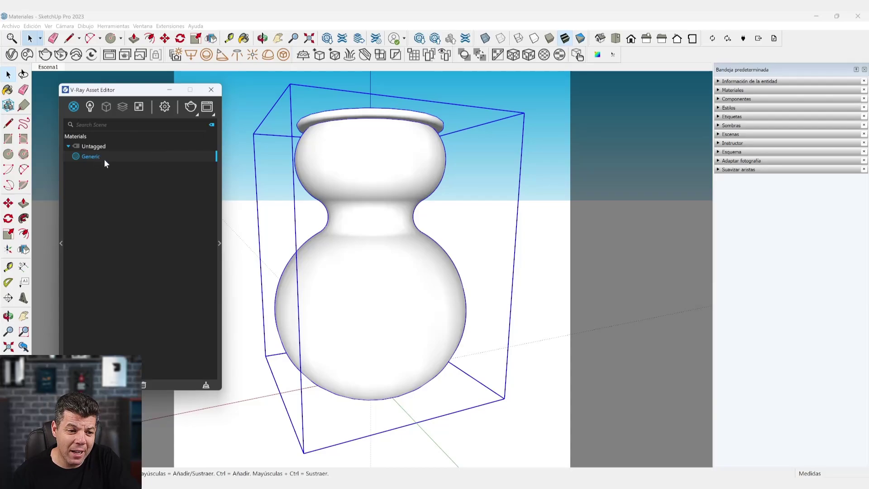
Display the new Generic material's settings and rename the material as Plastico
{"action": "left_click", "coordinate": [220, 243]}
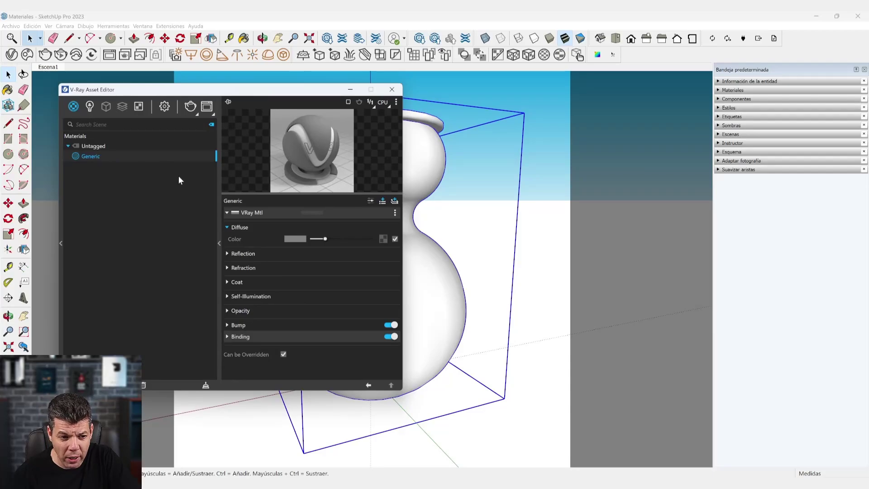
{"action": "double_click", "coordinate": [91, 155]}
{"action": "key", "text": "ctrl+a"}
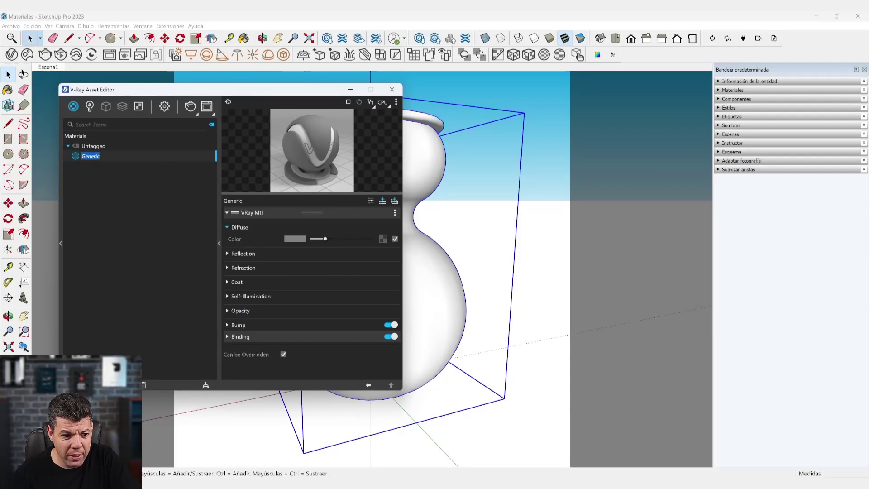
{"action": "type", "text": "Plas"}
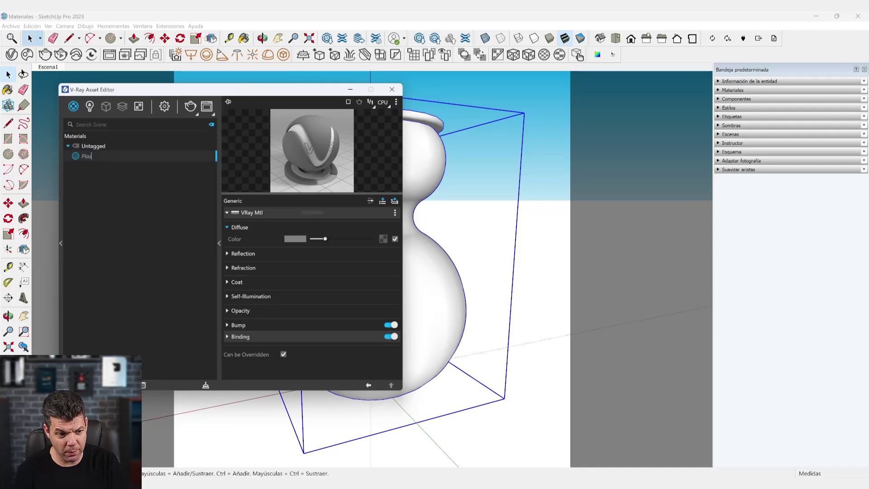
{"action": "type", "text": "tico"}
{"action": "key", "text": "Return"}
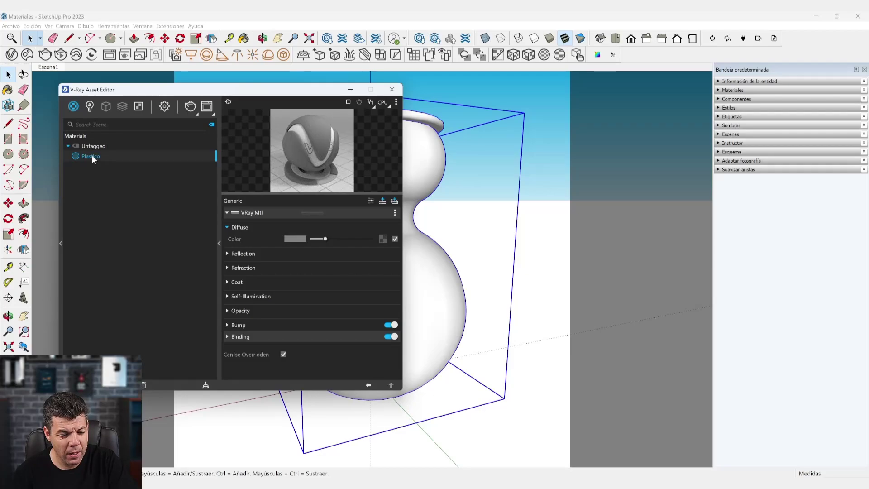
Select the vase group and apply the Plastico material to it
{"action": "left_click", "coordinate": [429, 162]}
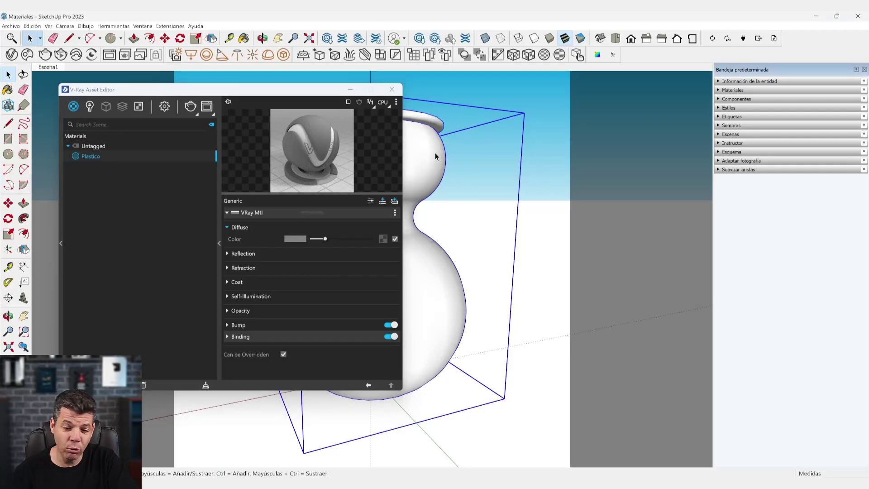
{"action": "left_click", "coordinate": [542, 132]}
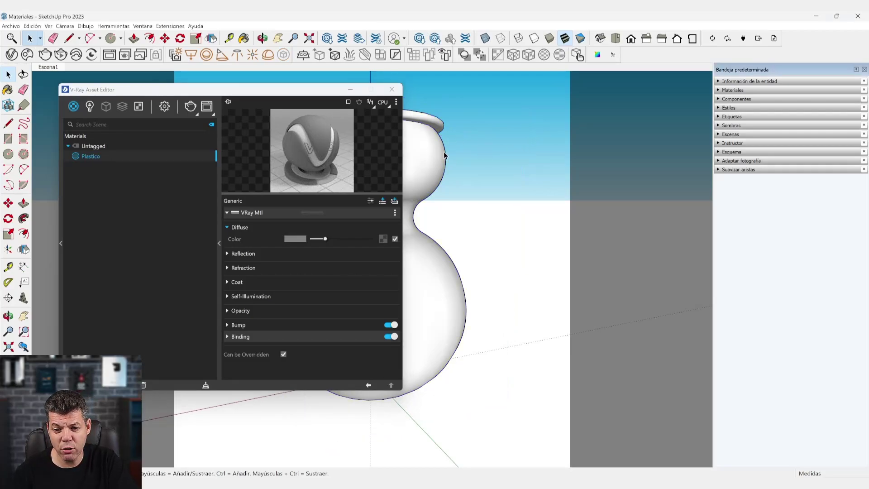
{"action": "left_click", "coordinate": [433, 157]}
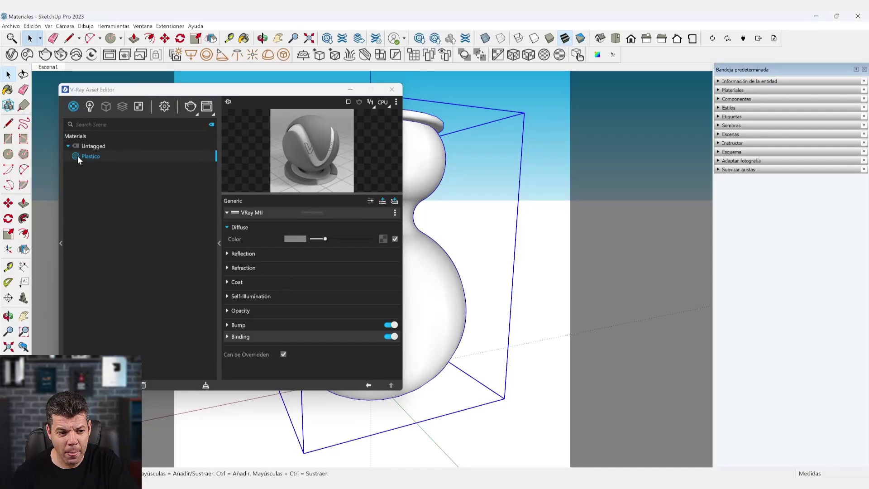
{"action": "right_click", "coordinate": [91, 156]}
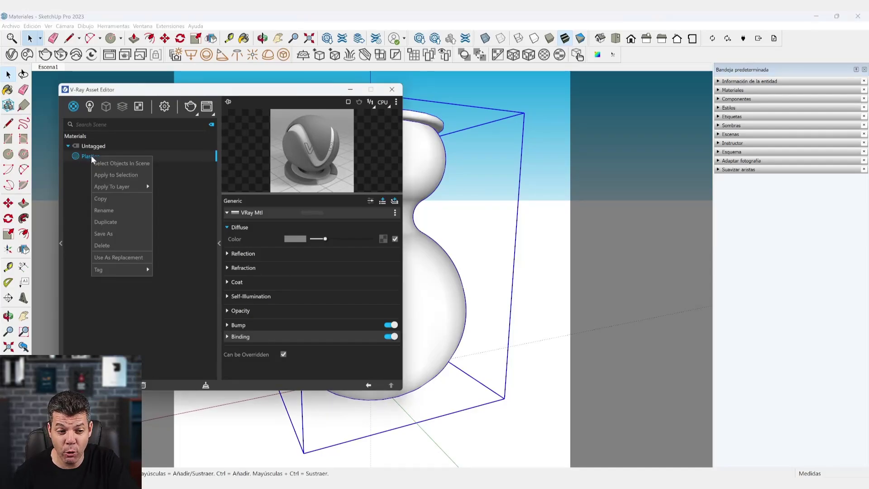
{"action": "left_click", "coordinate": [115, 175]}
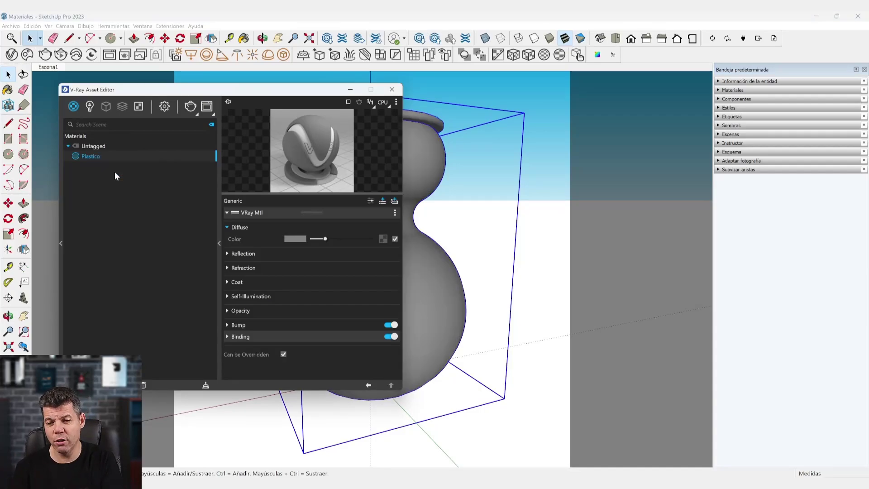
Start an interactive V-Ray render of the vase, keeping the Asset Editor and Frame Buffer windows side by side
{"action": "left_click_drag", "start_coordinate": [257, 96], "coordinate": [328, 80]}
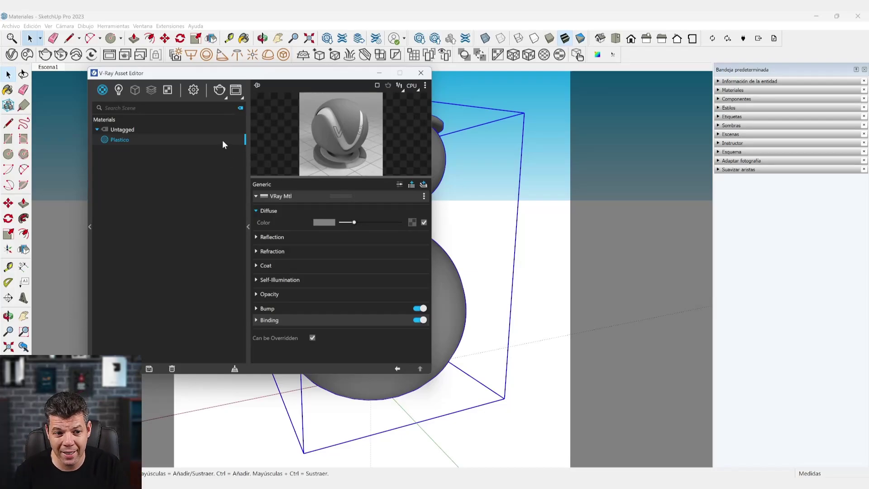
{"action": "left_click_drag", "start_coordinate": [184, 74], "coordinate": [156, 97]}
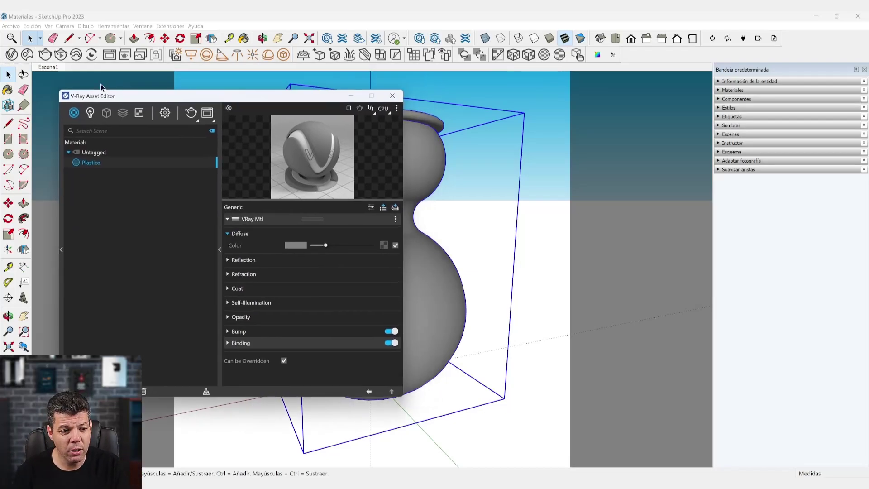
{"action": "left_click", "coordinate": [62, 56]}
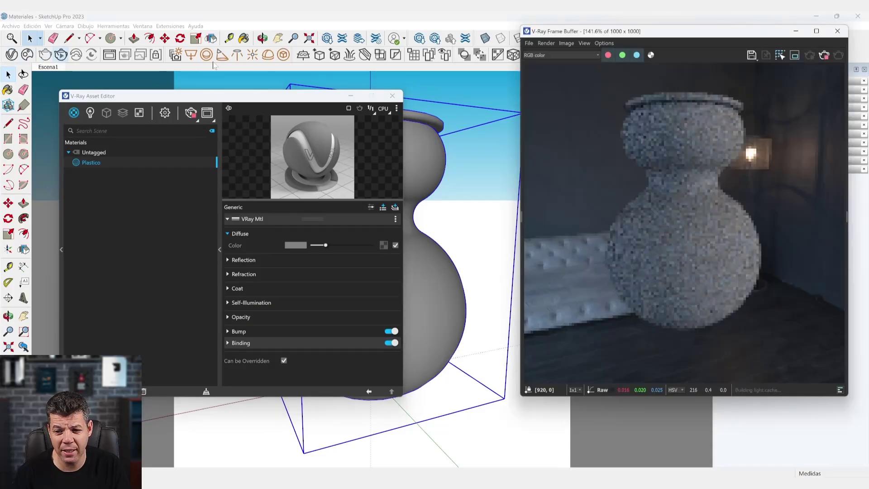
{"action": "left_click_drag", "start_coordinate": [694, 33], "coordinate": [697, 37]}
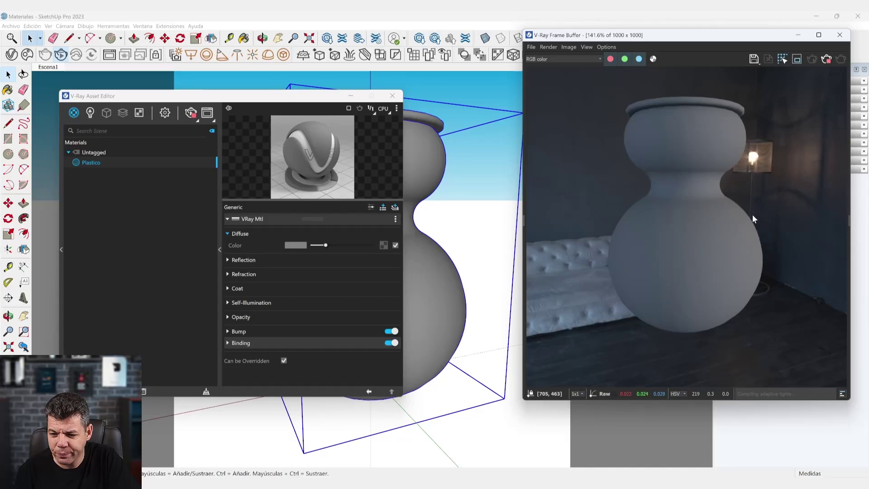
{"action": "left_click_drag", "start_coordinate": [296, 97], "coordinate": [297, 57]}
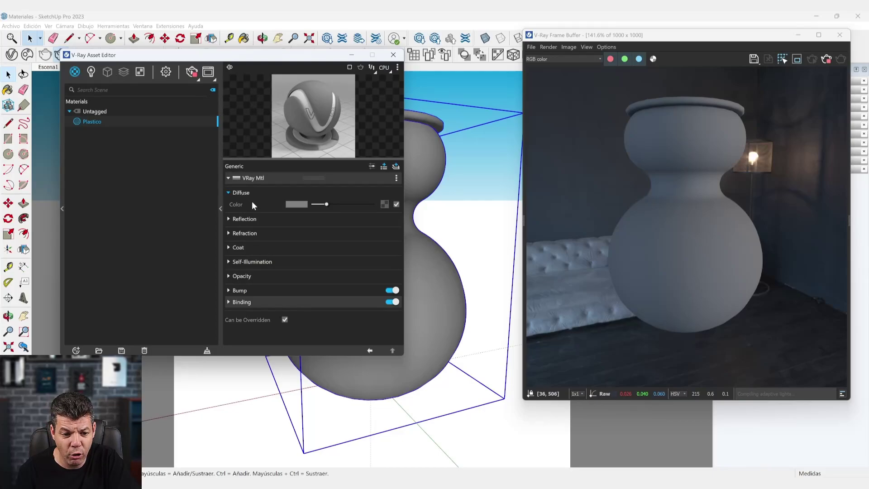
Try red and blue diffuse colors for Plastico, finishing on a dark red of RGB 140, 37, 37
{"action": "left_click", "coordinate": [297, 204]}
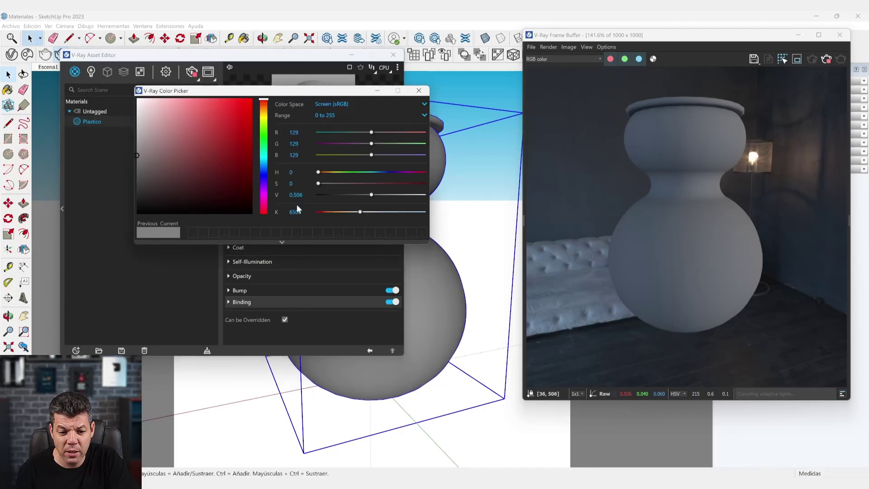
{"action": "left_click_drag", "start_coordinate": [290, 96], "coordinate": [273, 132]}
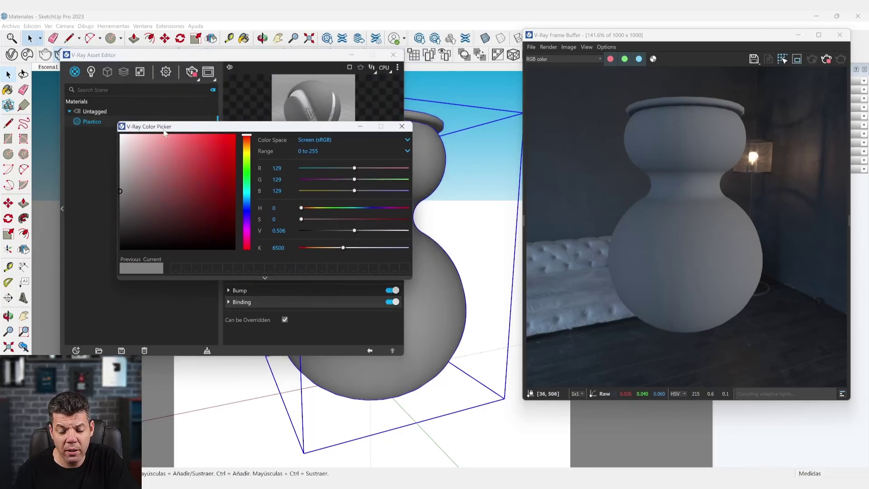
{"action": "left_click_drag", "start_coordinate": [204, 127], "coordinate": [161, 162]}
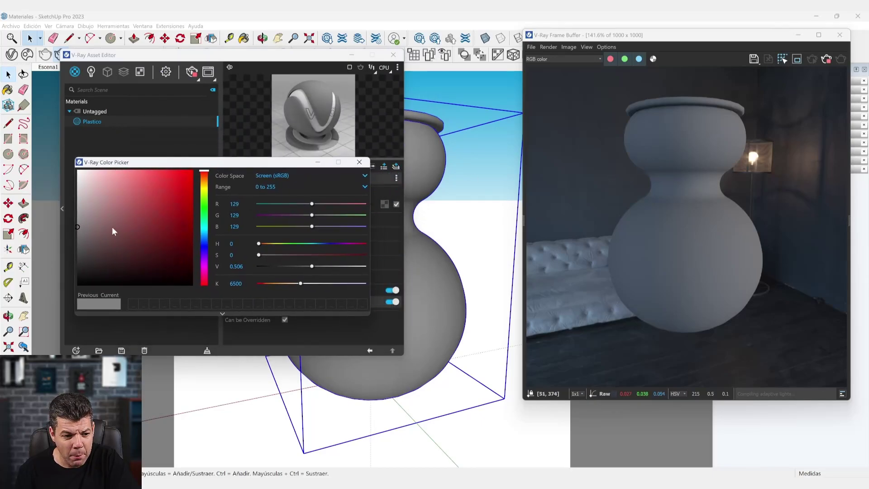
{"action": "mouse_move", "coordinate": [95, 208]}
{"action": "left_mouse_down"}
{"action": "mouse_move", "coordinate": [108, 192]}
{"action": "mouse_move", "coordinate": [132, 214]}
{"action": "mouse_move", "coordinate": [145, 200]}
{"action": "left_mouse_up"}
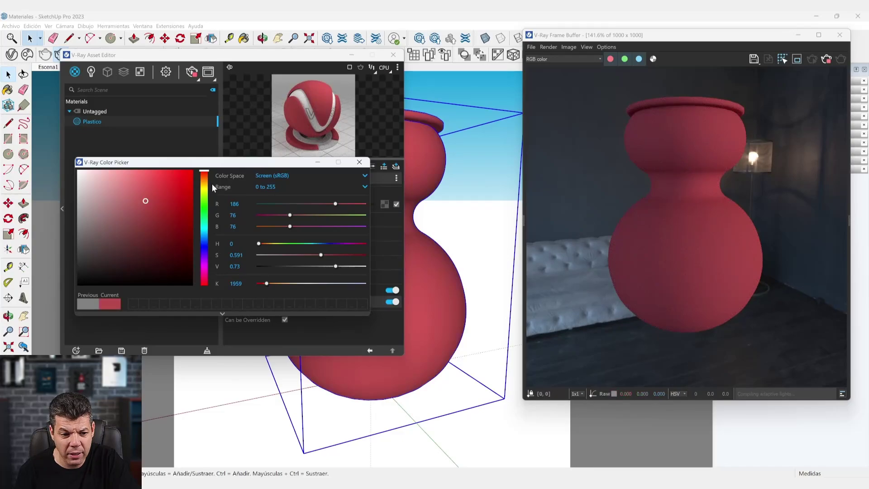
{"action": "left_click_drag", "start_coordinate": [207, 170], "coordinate": [202, 244]}
{"action": "left_click", "coordinate": [162, 221]}
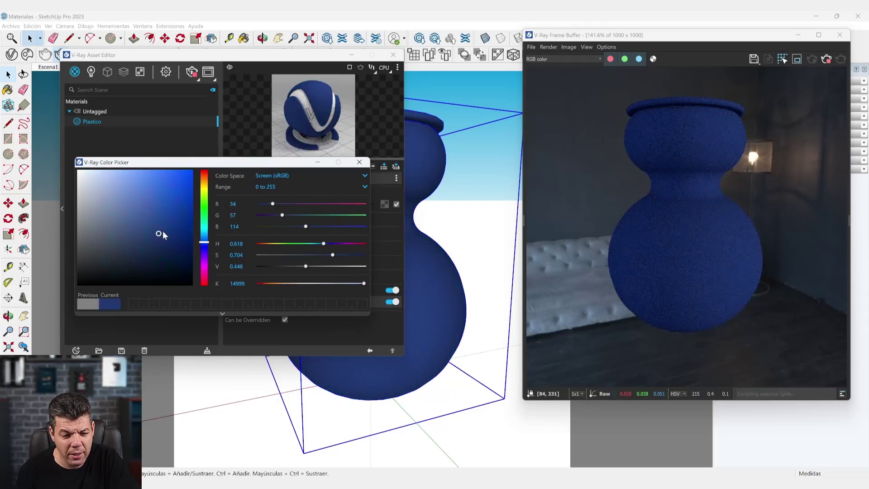
{"action": "left_click_drag", "start_coordinate": [203, 242], "coordinate": [205, 174]}
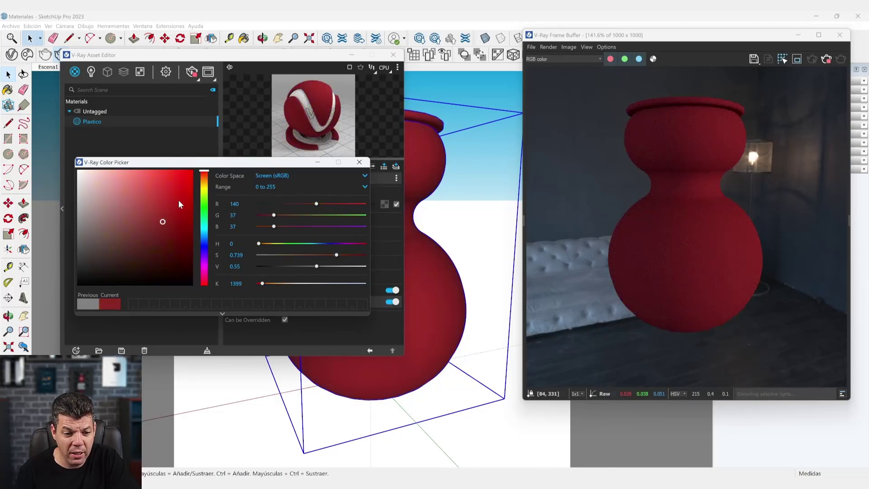
Try pure white and then pure black as the diffuse color of the Plastico material
{"action": "left_click_drag", "start_coordinate": [164, 221], "coordinate": [72, 170]}
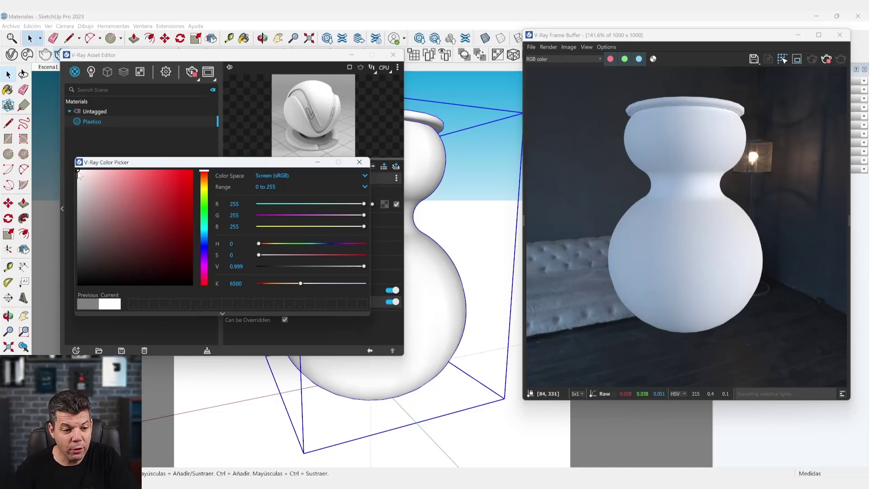
{"action": "left_click", "coordinate": [359, 161]}
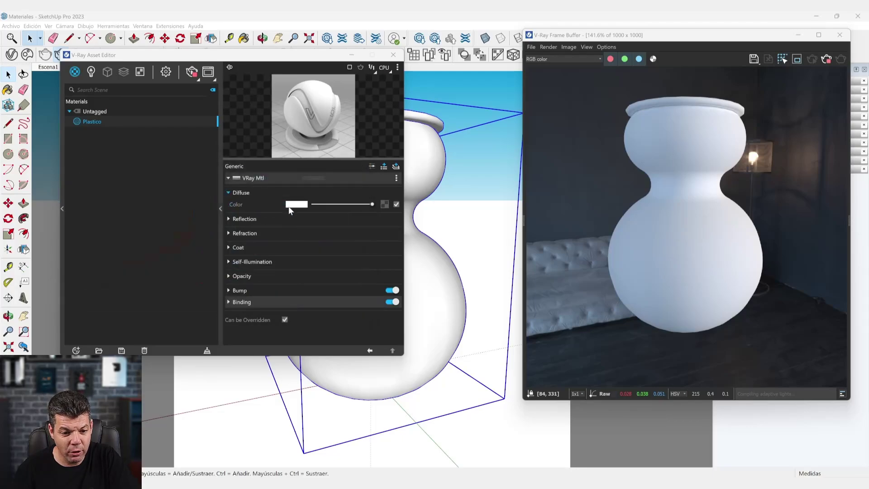
{"action": "left_click", "coordinate": [296, 204]}
{"action": "left_click", "coordinate": [86, 186]}
{"action": "left_click_drag", "start_coordinate": [88, 193], "coordinate": [66, 286]}
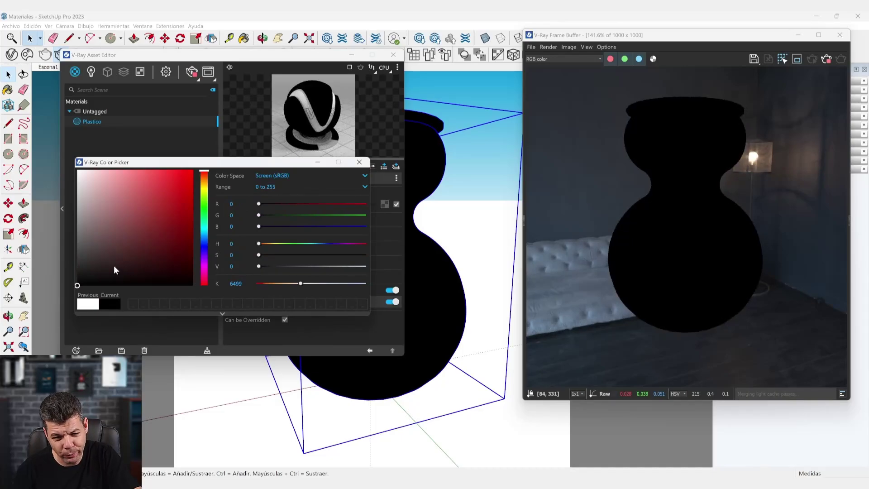
Switch the color value range to 0.0 to 1.0 and back to 0 to 255
{"action": "left_click", "coordinate": [270, 189]}
{"action": "left_click", "coordinate": [268, 196]}
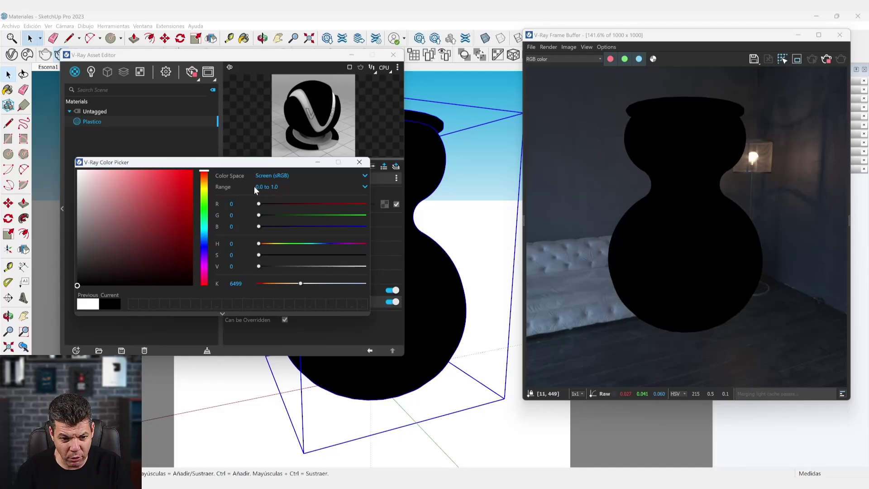
{"action": "left_click", "coordinate": [267, 188]}
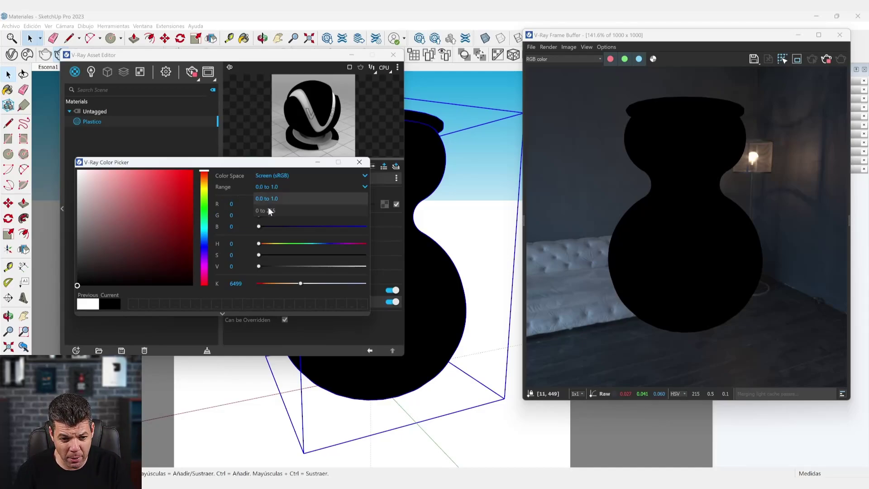
{"action": "left_click", "coordinate": [268, 207]}
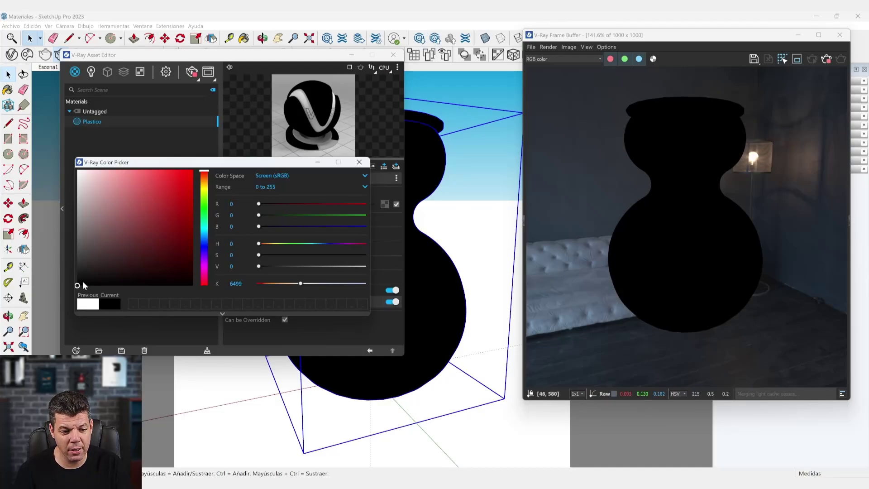
Set Plastico's diffuse color to a dark gray of RGB 35, 35, 35 and its reflection color to full white
{"action": "left_click_drag", "start_coordinate": [78, 283], "coordinate": [71, 269]}
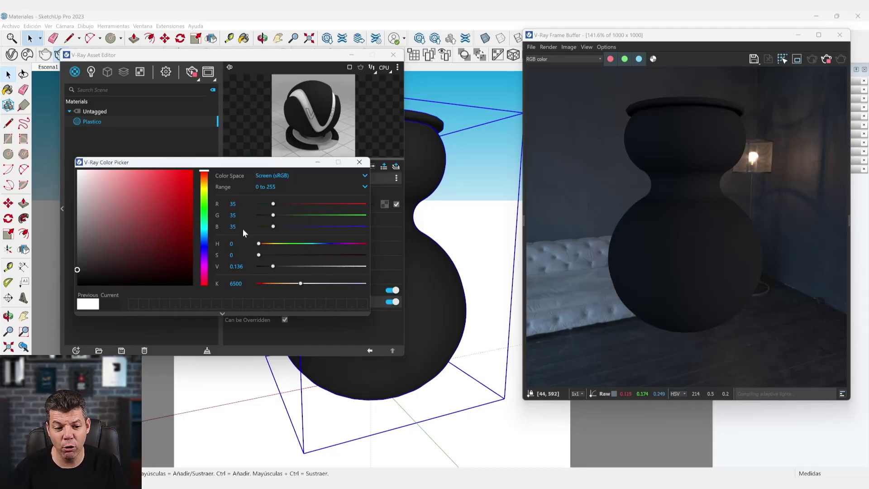
{"action": "left_click", "coordinate": [359, 162]}
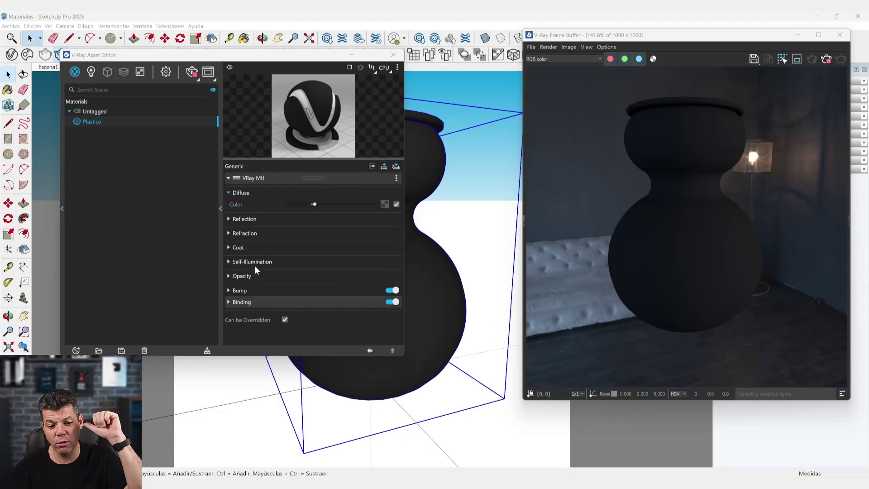
{"action": "left_click", "coordinate": [256, 220]}
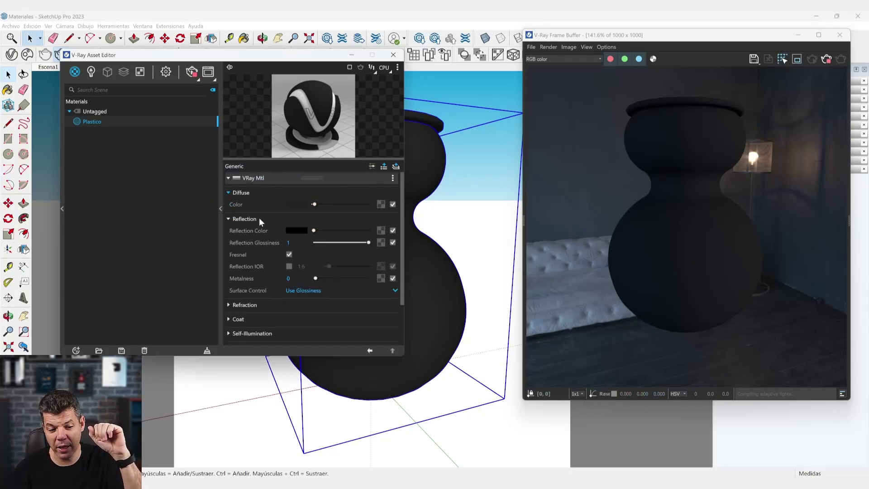
{"action": "left_click", "coordinate": [254, 218]}
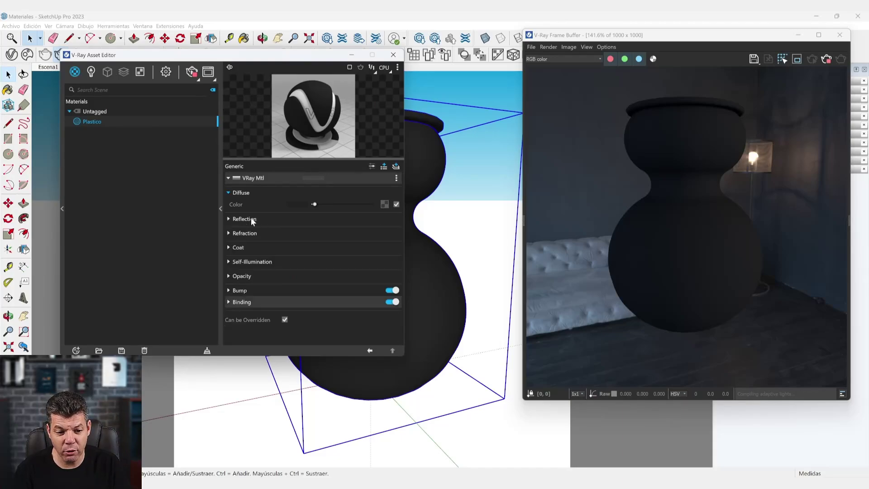
{"action": "left_click", "coordinate": [249, 219]}
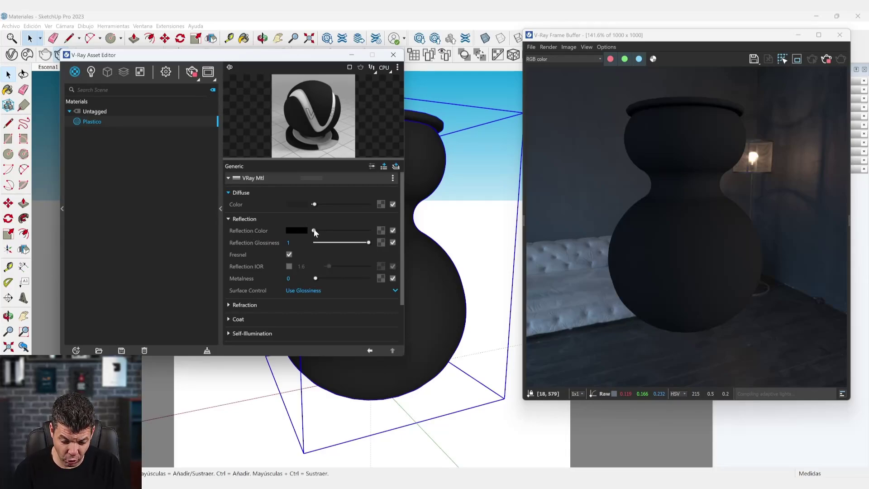
{"action": "left_click_drag", "start_coordinate": [314, 230], "coordinate": [377, 240]}
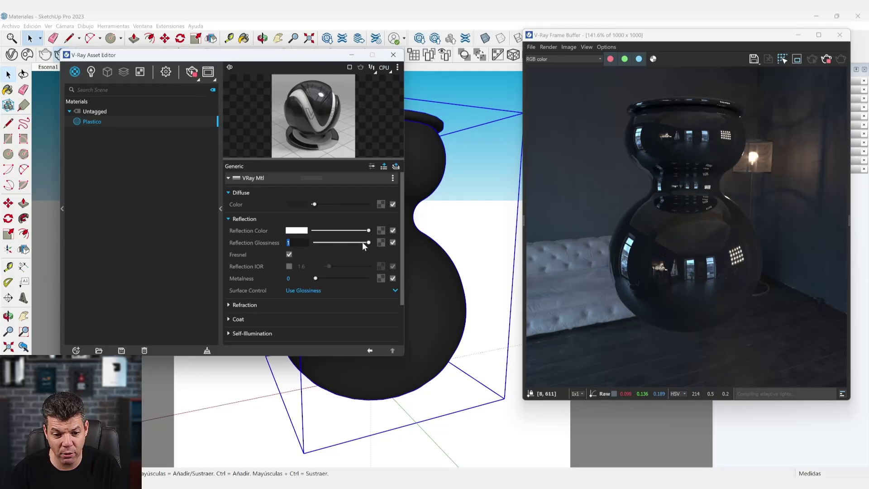
Try Plastico's reflection glossiness at 0, 0.37, 1, 0.5 and 0.7, finish on 0.4, and stop the interactive render
{"action": "left_click_drag", "start_coordinate": [368, 243], "coordinate": [316, 244]}
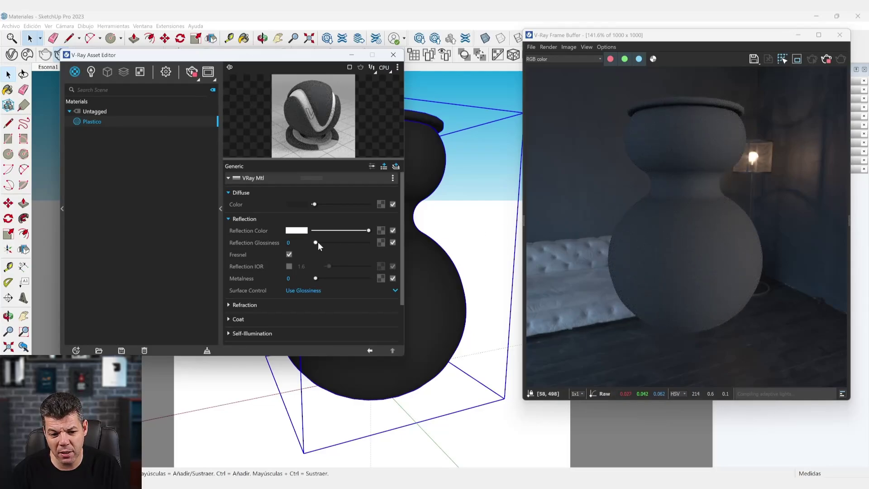
{"action": "left_click_drag", "start_coordinate": [316, 242], "coordinate": [335, 246]}
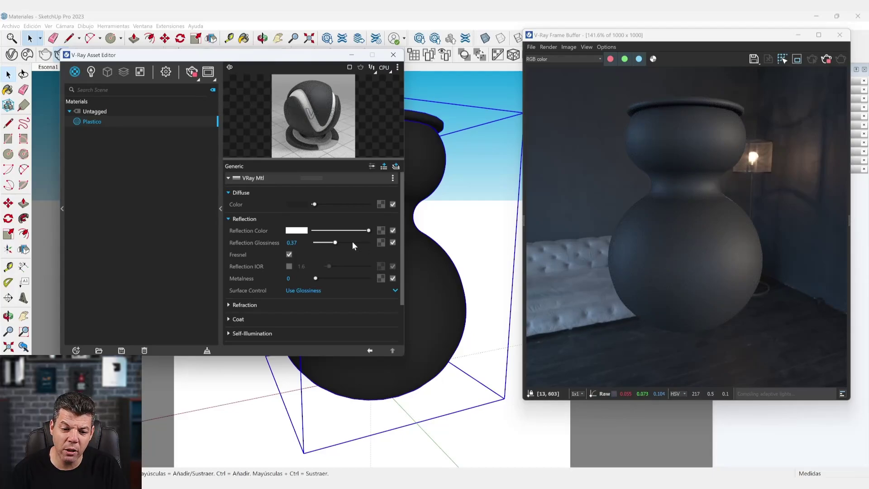
{"action": "left_click_drag", "start_coordinate": [343, 244], "coordinate": [370, 244]}
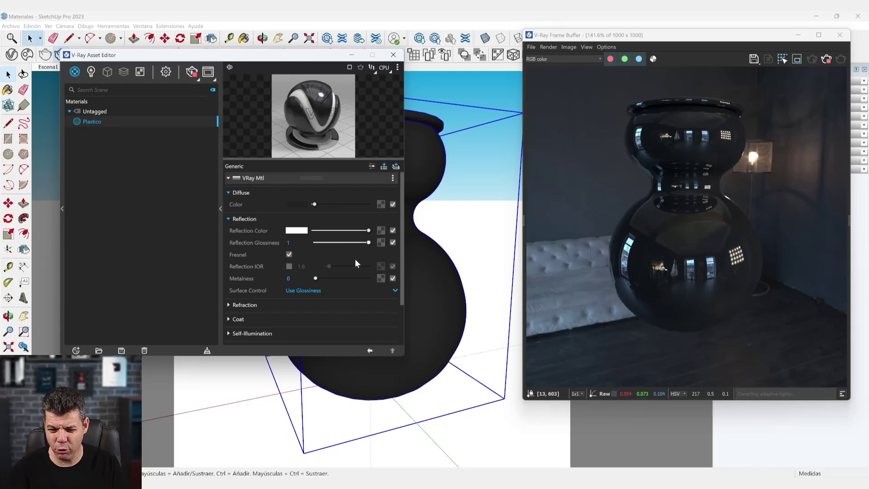
{"action": "left_click_drag", "start_coordinate": [369, 243], "coordinate": [342, 246]}
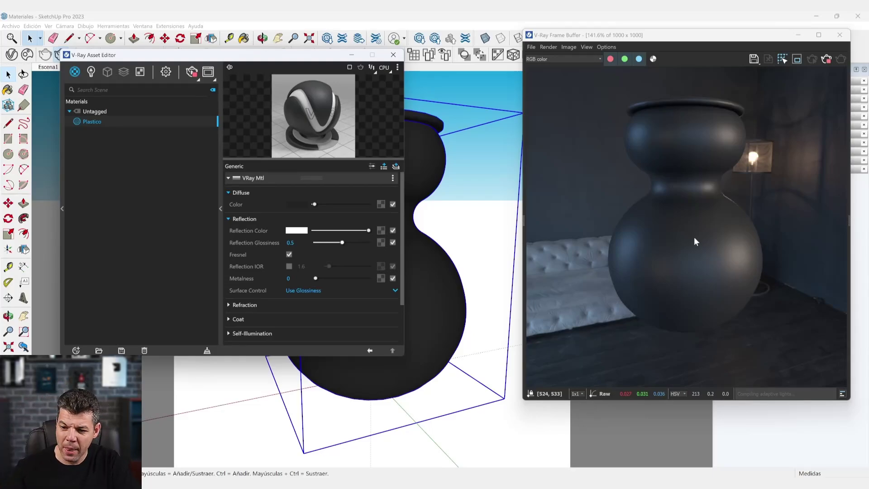
{"action": "left_click_drag", "start_coordinate": [342, 242], "coordinate": [353, 243]}
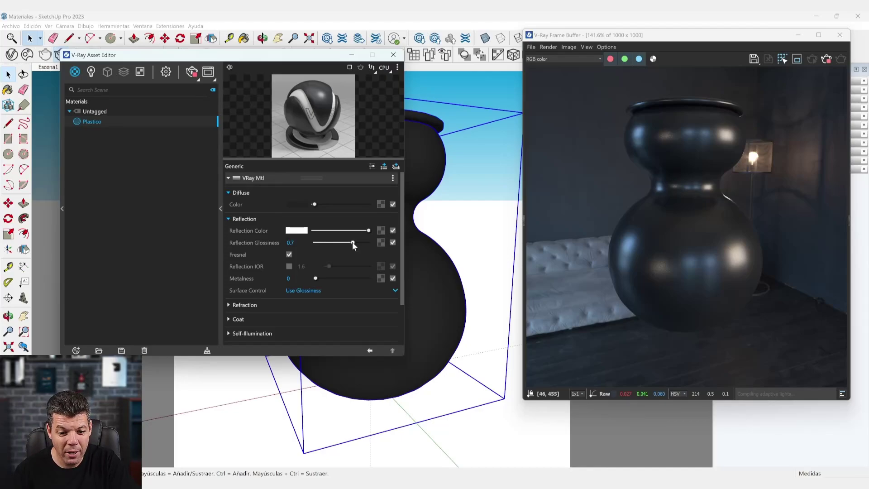
{"action": "left_click_drag", "start_coordinate": [354, 244], "coordinate": [335, 248]}
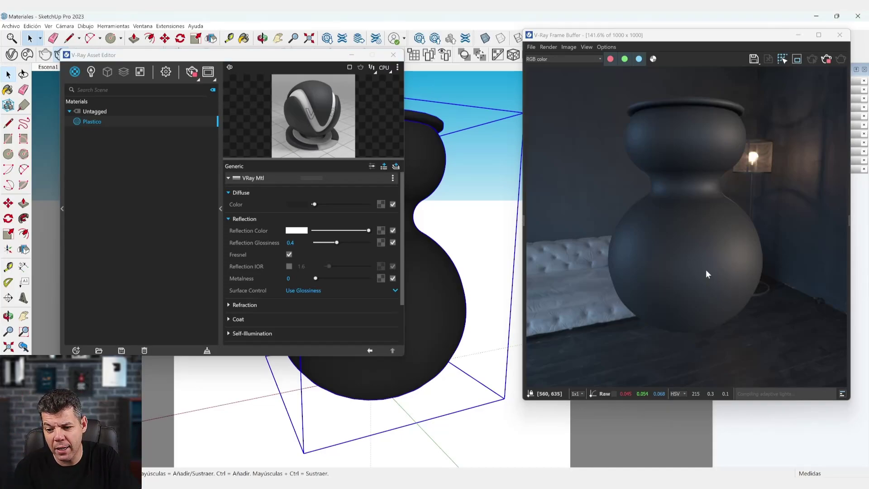
{"action": "left_click", "coordinate": [826, 59]}
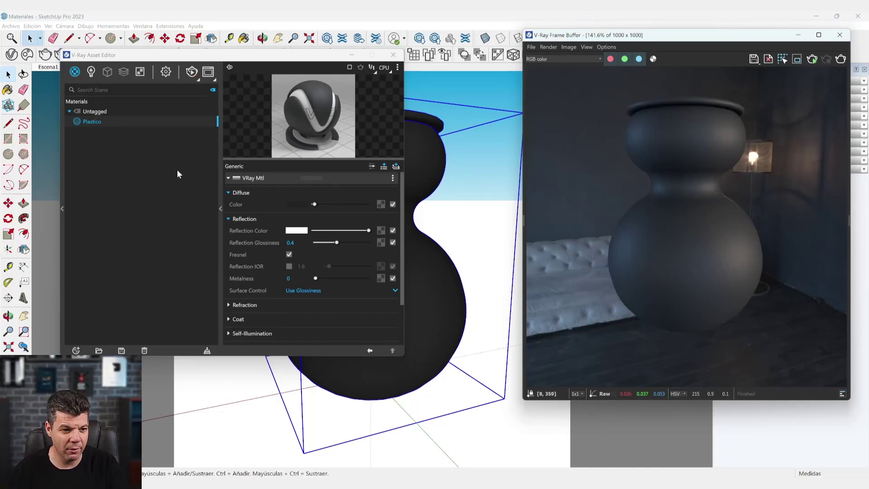
Create a new Generic V-Ray material and rename it Cristal
{"action": "left_click", "coordinate": [75, 73]}
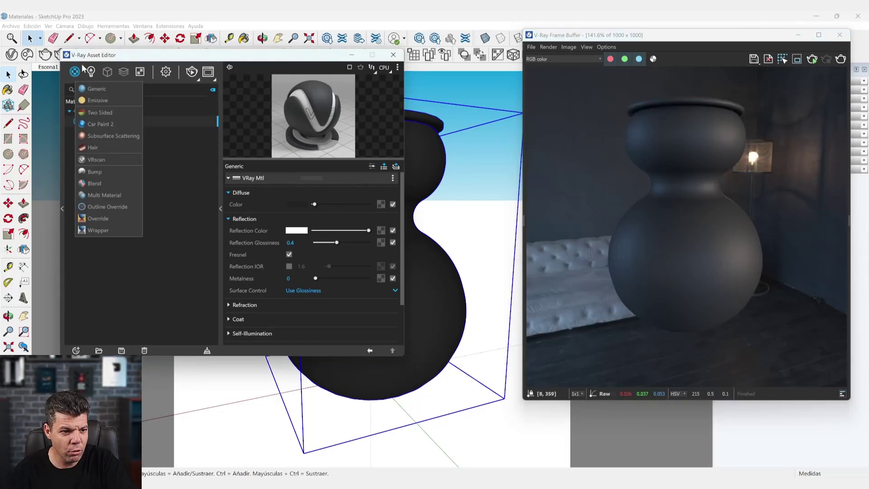
{"action": "left_click", "coordinate": [101, 90]}
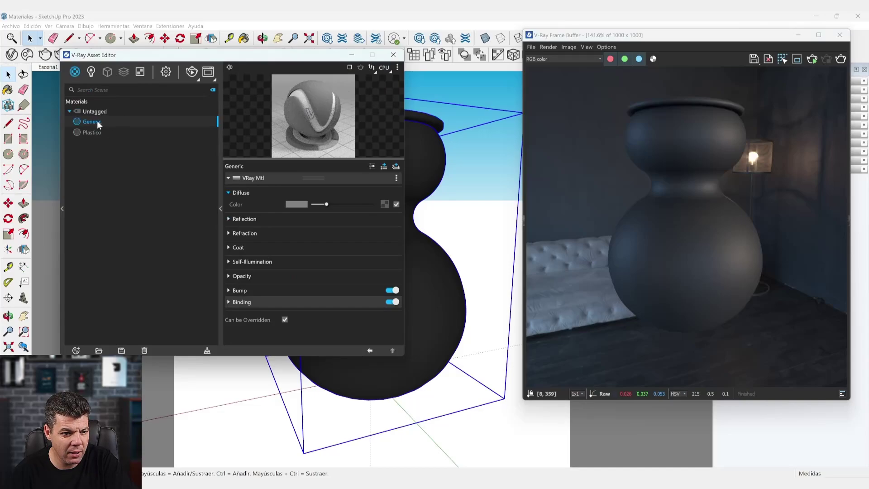
{"action": "double_click", "coordinate": [96, 121]}
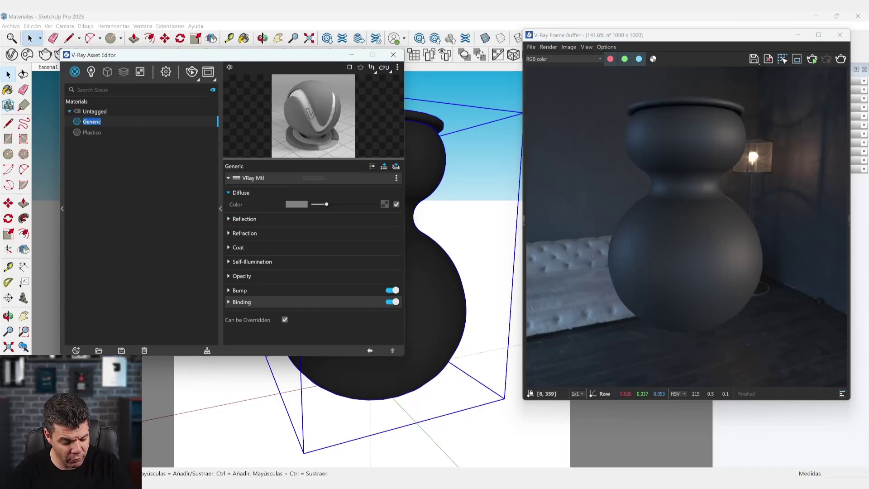
{"action": "type", "text": "Cristal"}
{"action": "key", "text": "Return"}
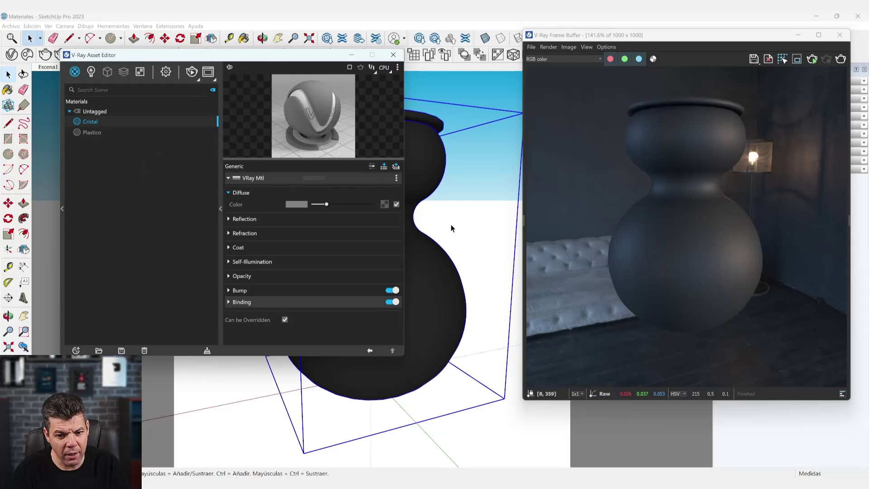
Apply the Cristal material to the selected vase and restart the interactive render
{"action": "right_click", "coordinate": [96, 122]}
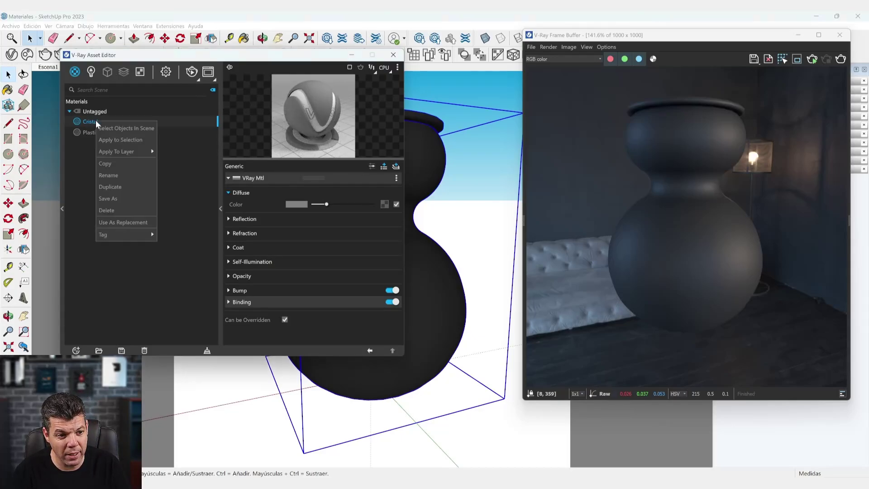
{"action": "left_click", "coordinate": [109, 139]}
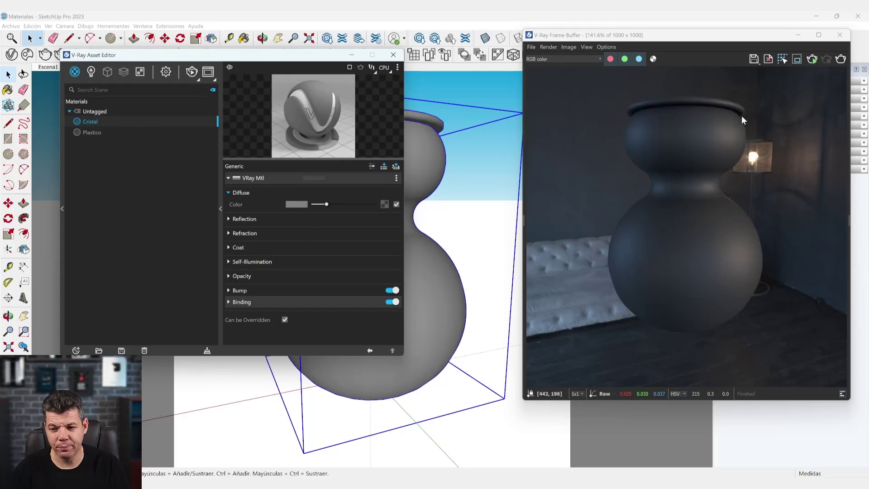
{"action": "left_click", "coordinate": [812, 59]}
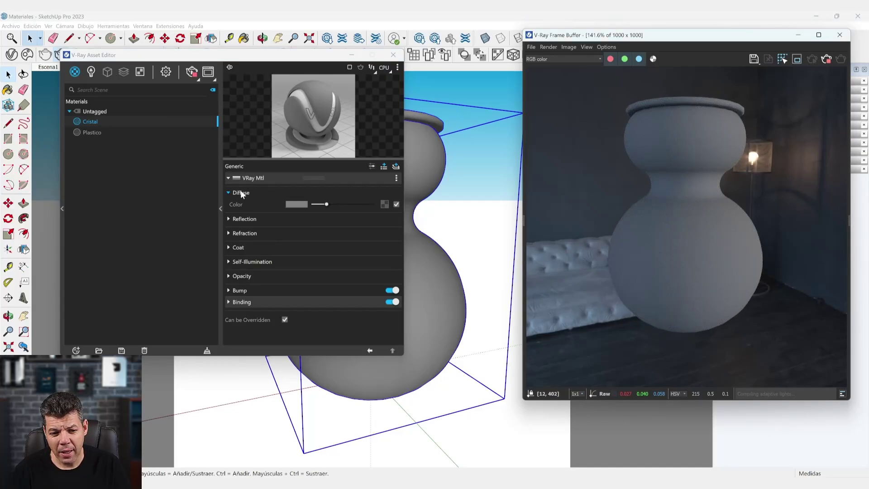
Set Cristal's diffuse color to pure black and its reflection color to full white
{"action": "left_click", "coordinate": [294, 204]}
{"action": "left_click_drag", "start_coordinate": [77, 227], "coordinate": [75, 289]}
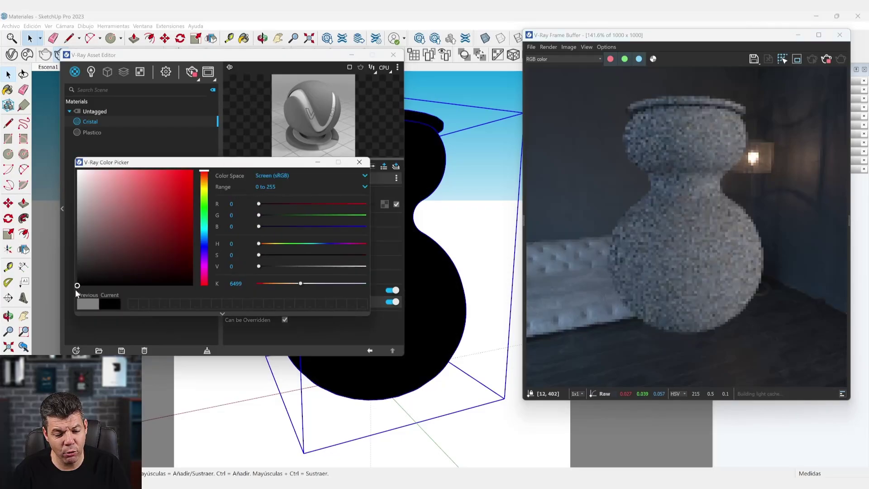
{"action": "left_click", "coordinate": [359, 162]}
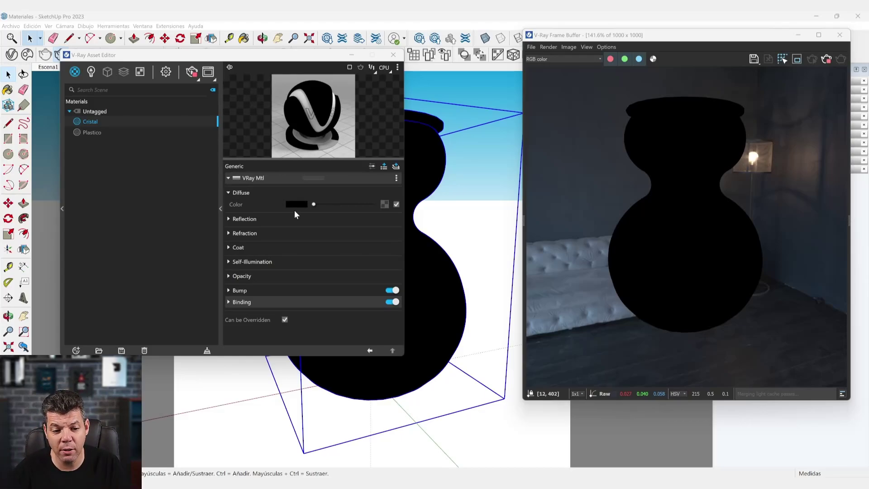
{"action": "mouse_move", "coordinate": [293, 205]}
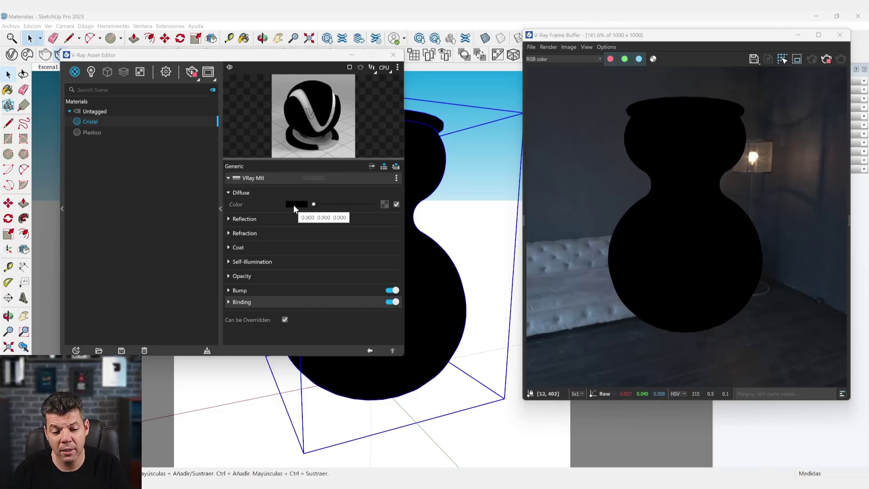
{"action": "left_click", "coordinate": [257, 220]}
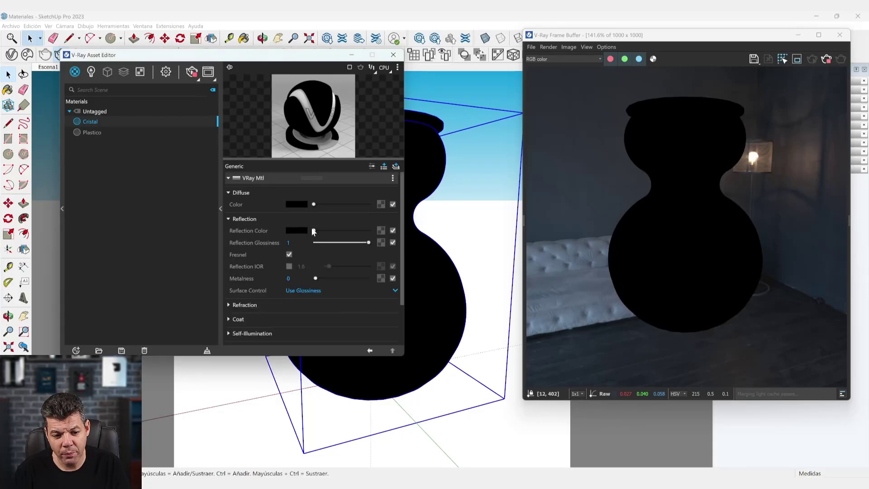
{"action": "left_click_drag", "start_coordinate": [313, 230], "coordinate": [374, 238]}
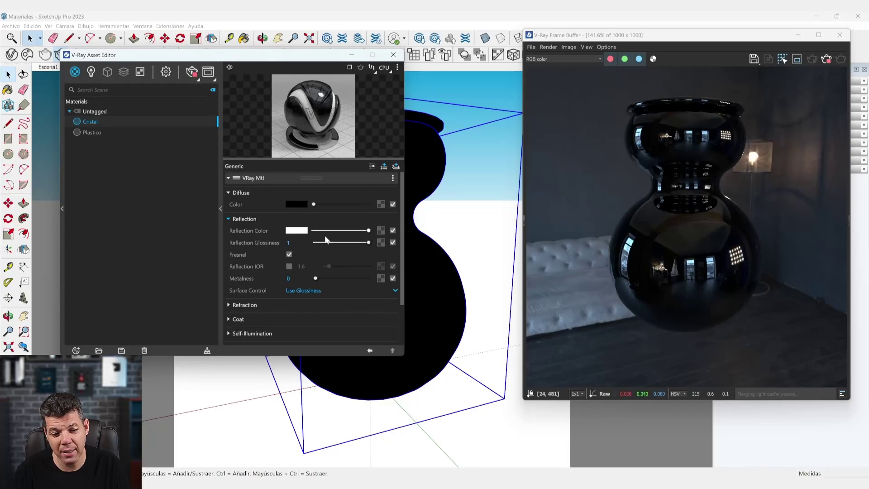
Set Cristal's refraction color to full white to make the vase transparent
{"action": "scroll", "coordinate": [289, 310], "scroll_direction": "down", "scroll_amount": 2}
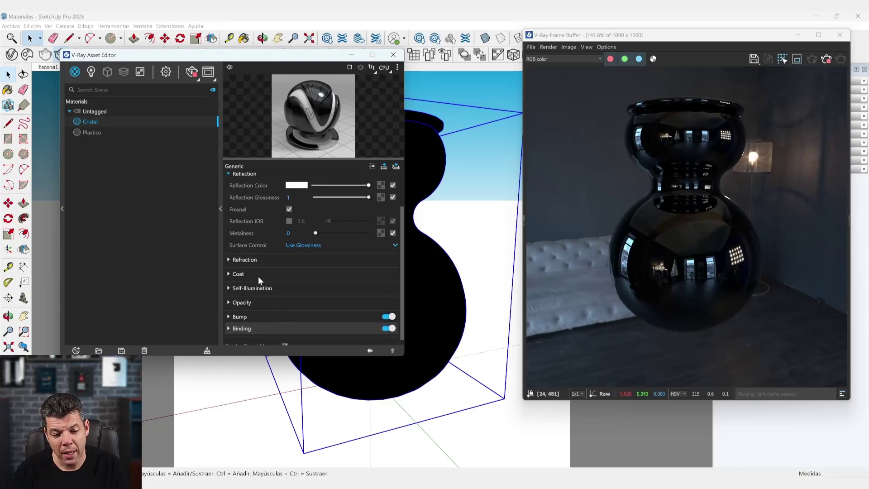
{"action": "left_click", "coordinate": [249, 260]}
{"action": "left_click", "coordinate": [244, 258]}
{"action": "left_click", "coordinate": [245, 219]}
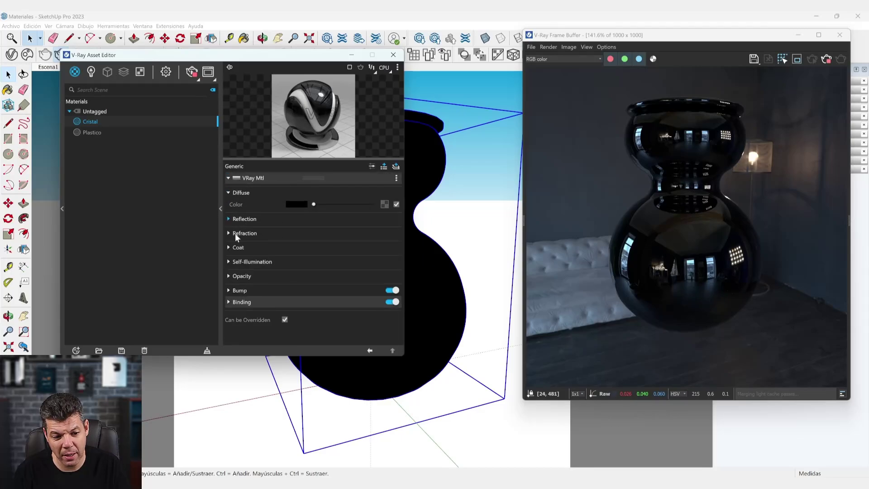
{"action": "left_click", "coordinate": [243, 232]}
{"action": "left_click_drag", "start_coordinate": [314, 245], "coordinate": [376, 251]}
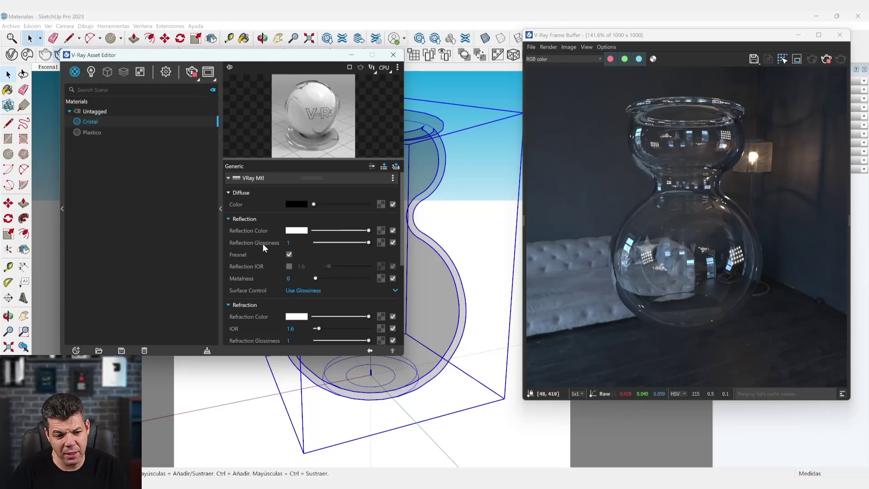
Try Cristal with reflection glossiness 0.96, then with refraction glossiness 0.95 and 0.75, resetting each to 1
{"action": "left_click_drag", "start_coordinate": [366, 242], "coordinate": [355, 244]}
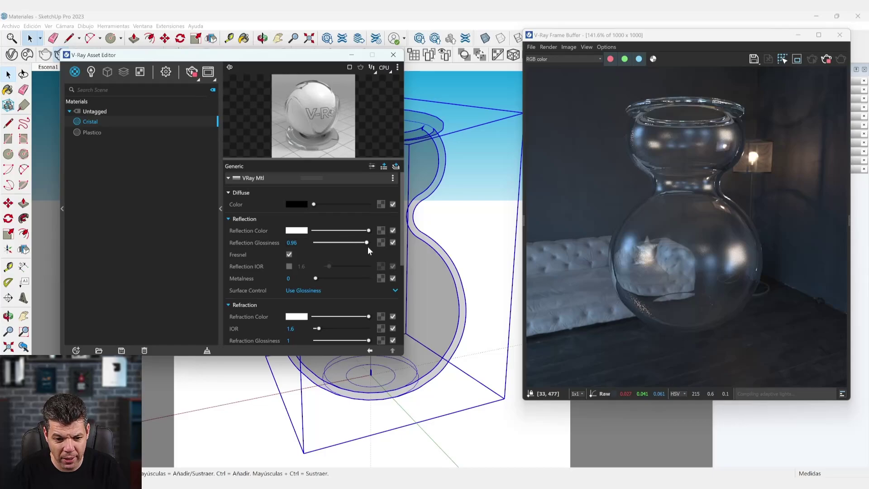
{"action": "left_click_drag", "start_coordinate": [368, 248], "coordinate": [371, 248]}
{"action": "scroll", "coordinate": [313, 256], "scroll_direction": "down", "scroll_amount": 1}
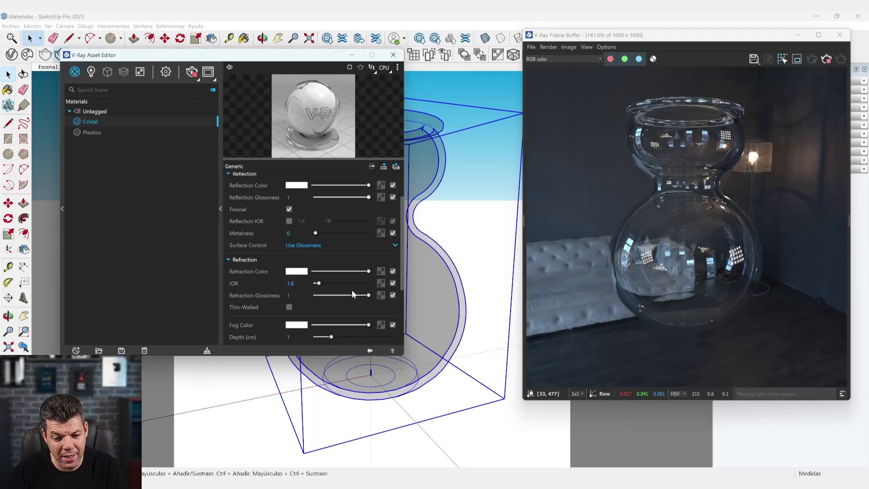
{"action": "left_click_drag", "start_coordinate": [369, 295], "coordinate": [366, 295]}
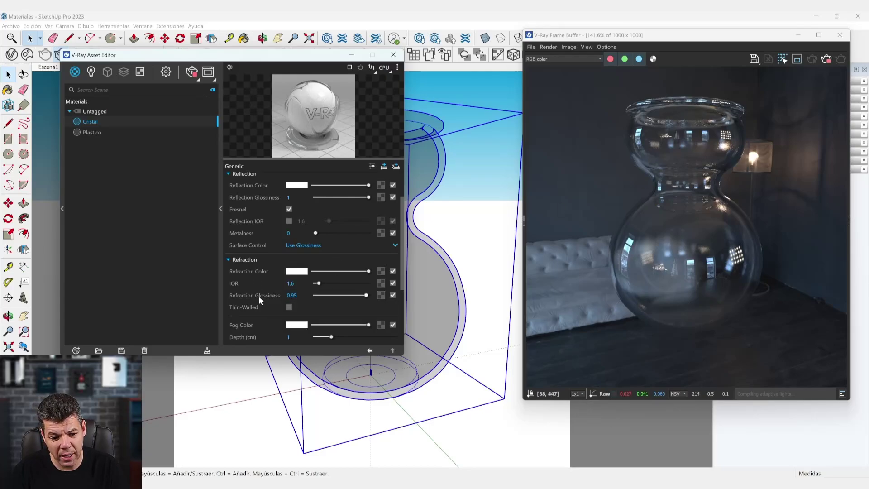
{"action": "mouse_move", "coordinate": [266, 298]}
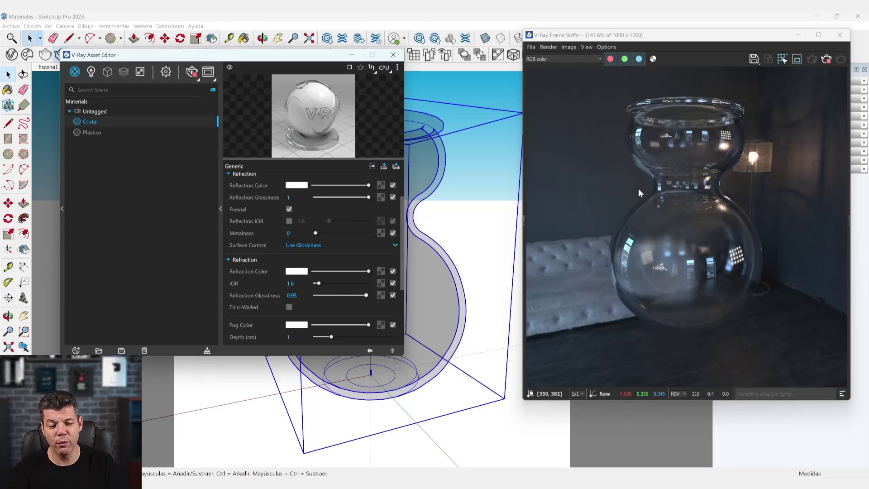
{"action": "left_click_drag", "start_coordinate": [366, 295], "coordinate": [370, 296]}
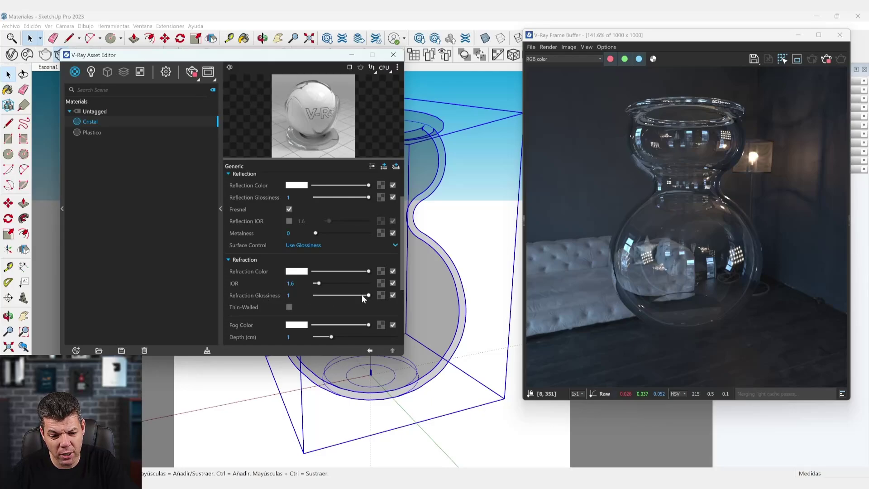
{"action": "left_click_drag", "start_coordinate": [365, 295], "coordinate": [355, 295]}
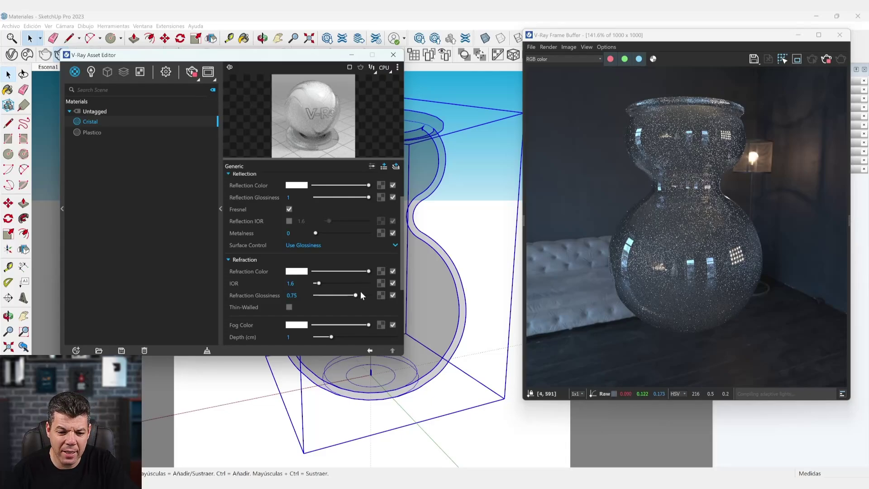
{"action": "left_click_drag", "start_coordinate": [356, 295], "coordinate": [373, 295]}
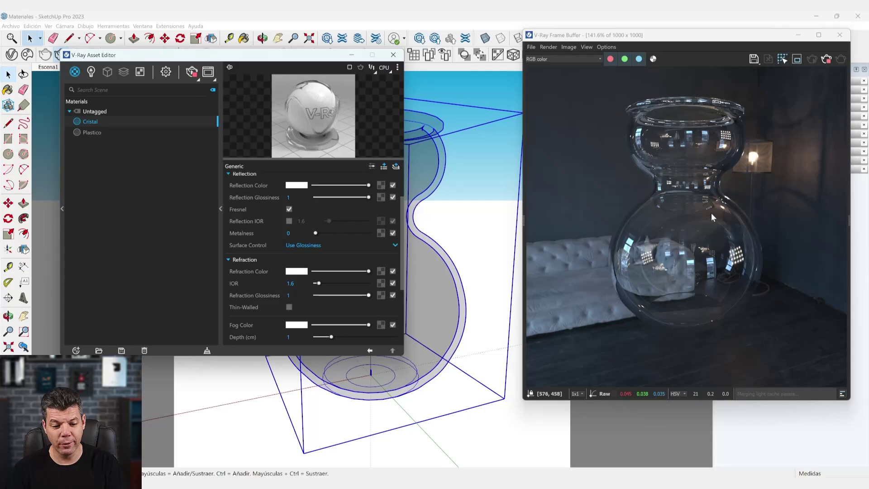
Set Cristal's refraction fog color to green, RGB 54, 151, 95
{"action": "scroll", "coordinate": [360, 202], "scroll_direction": "up", "scroll_amount": 2}
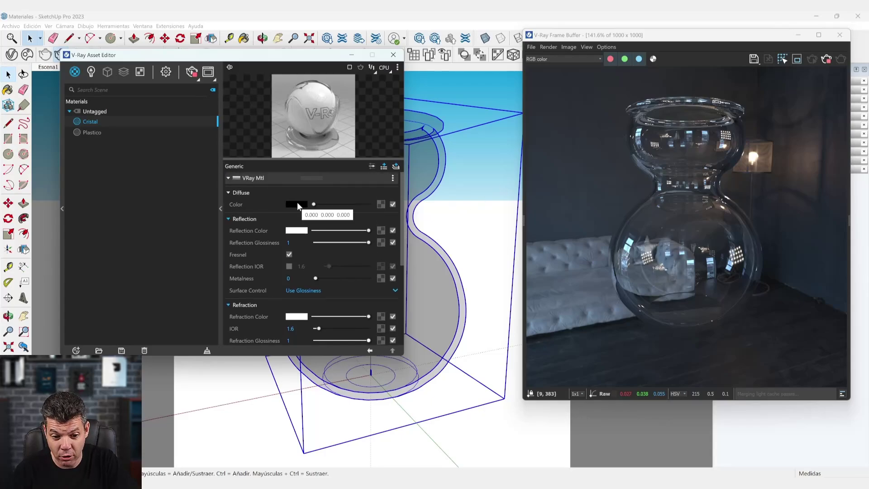
{"action": "scroll", "coordinate": [286, 251], "scroll_direction": "down", "scroll_amount": 4}
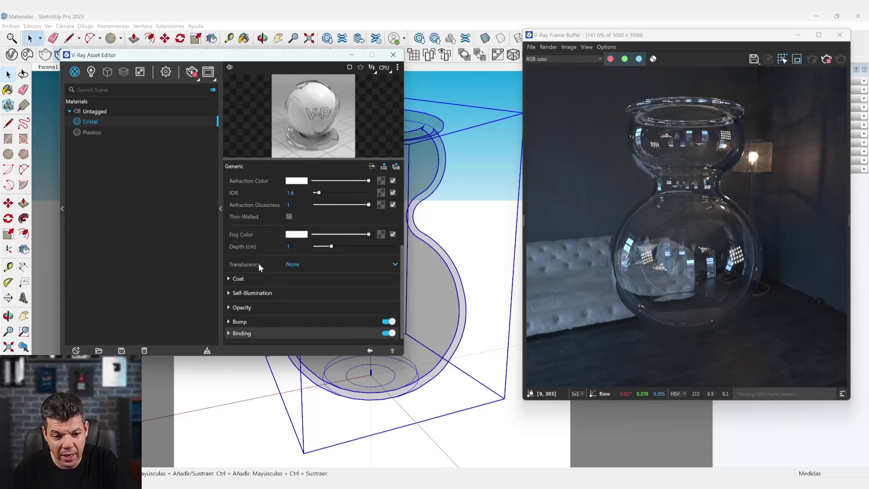
{"action": "scroll", "coordinate": [265, 258], "scroll_direction": "up", "scroll_amount": 1}
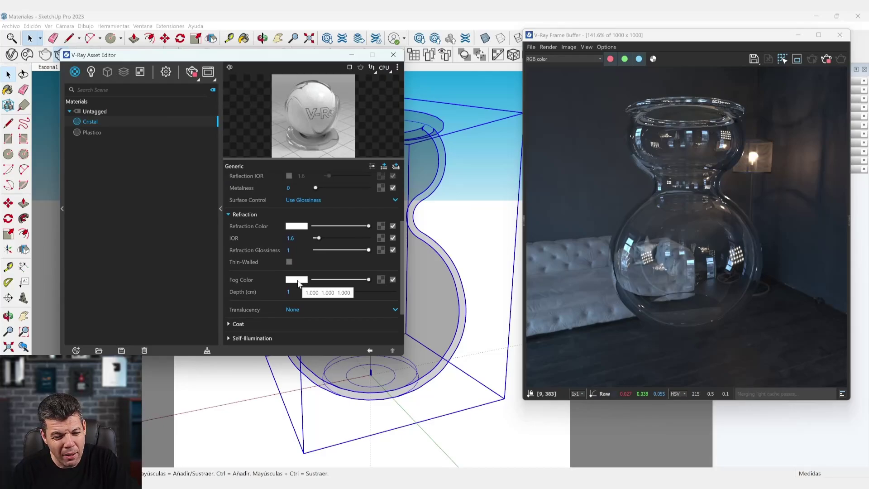
{"action": "scroll", "coordinate": [300, 277], "scroll_direction": "up", "scroll_amount": 2}
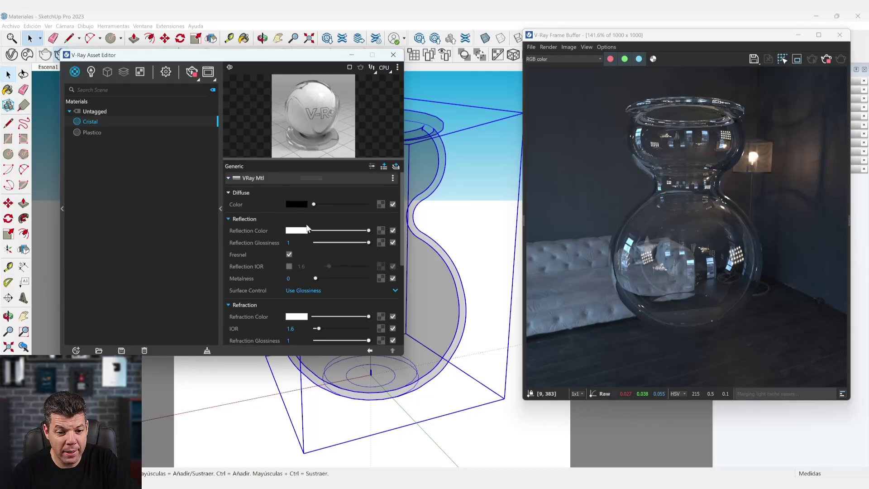
{"action": "scroll", "coordinate": [273, 227], "scroll_direction": "down", "scroll_amount": 3}
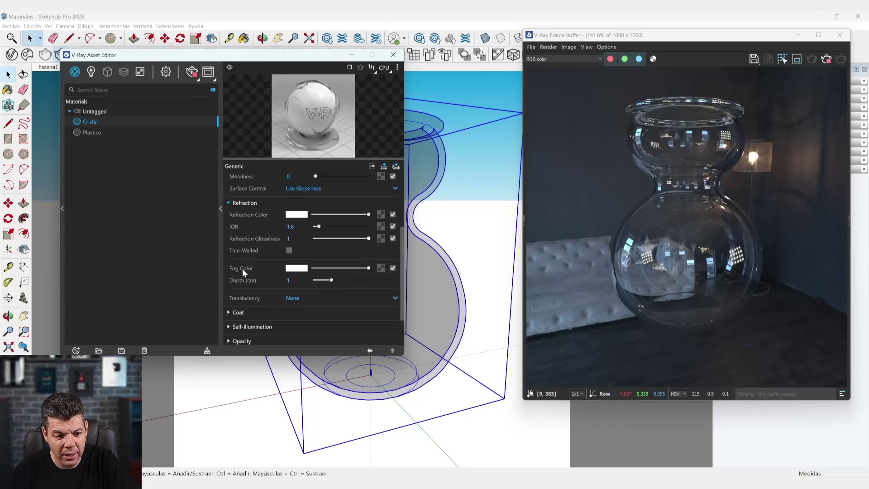
{"action": "left_click", "coordinate": [296, 269]}
{"action": "left_click", "coordinate": [204, 216]}
{"action": "left_click", "coordinate": [182, 212]}
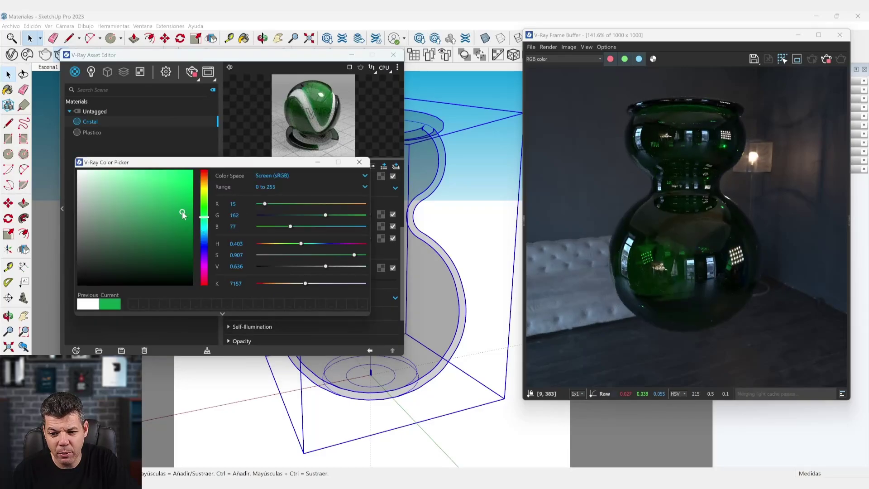
{"action": "left_click", "coordinate": [164, 224]}
{"action": "left_click_drag", "start_coordinate": [164, 223], "coordinate": [151, 216]}
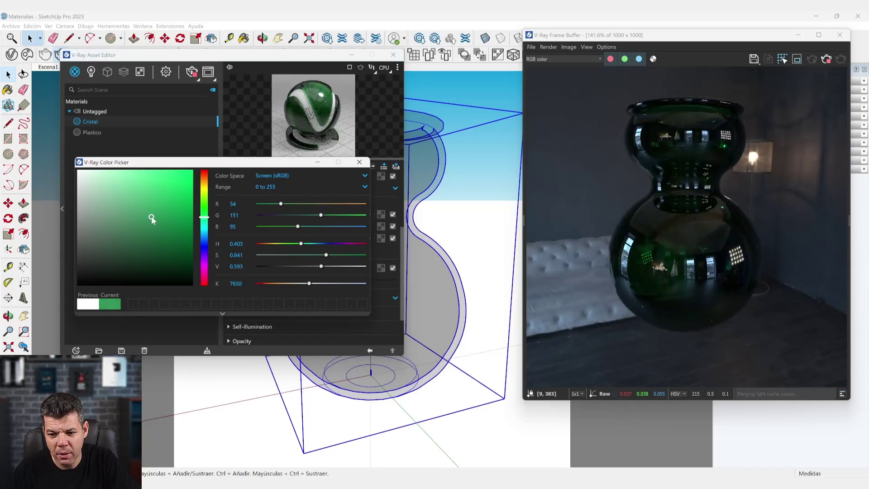
{"action": "left_click", "coordinate": [359, 163]}
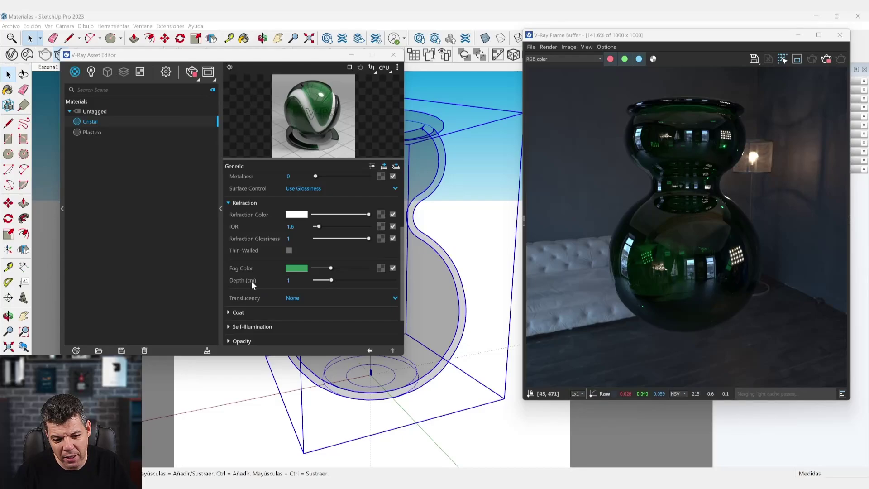
Set Cristal's fog depth to 4.25 cm and lighten its fog color to RGB 142, 214, 172
{"action": "left_click_drag", "start_coordinate": [331, 279], "coordinate": [382, 287]}
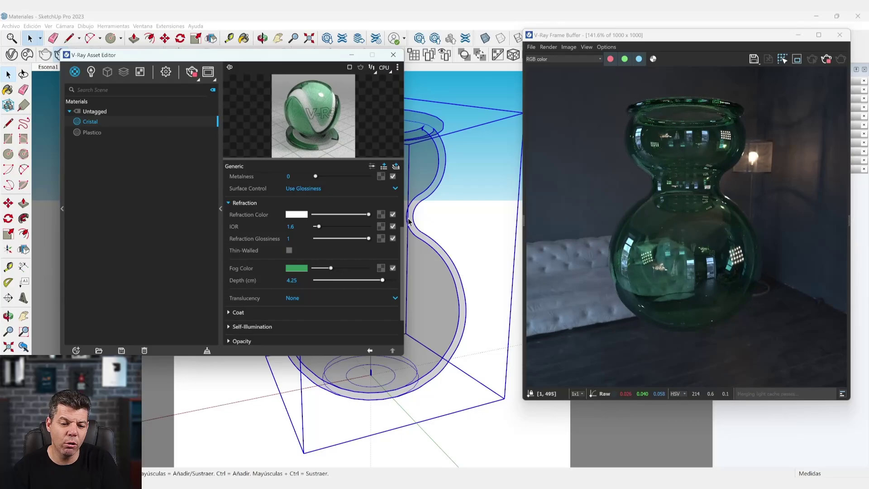
{"action": "left_click", "coordinate": [293, 268]}
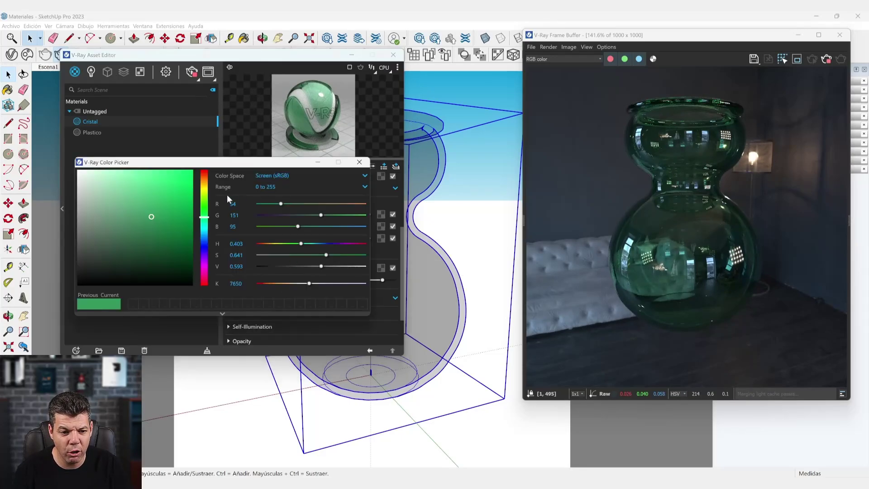
{"action": "mouse_move", "coordinate": [149, 218]}
{"action": "left_mouse_down"}
{"action": "mouse_move", "coordinate": [97, 190]}
{"action": "mouse_move", "coordinate": [117, 188]}
{"action": "left_mouse_up"}
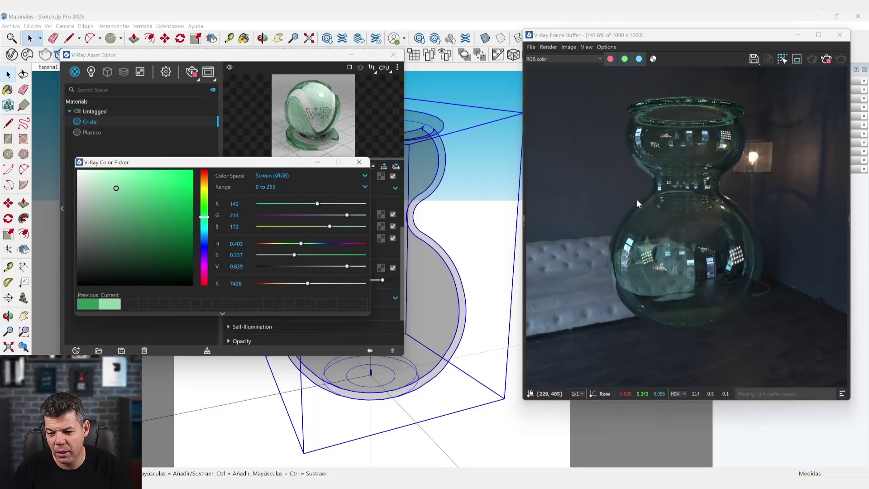
{"action": "left_click", "coordinate": [359, 162]}
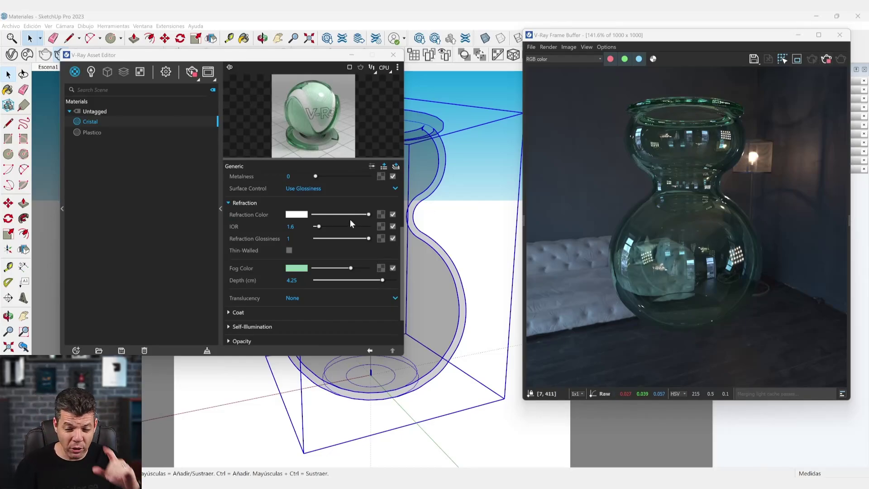
Try a separate reflection IOR on Cristal, raising it to 3.05 and 4.52, and disable the override
{"action": "scroll", "coordinate": [322, 235], "scroll_direction": "up", "scroll_amount": 4}
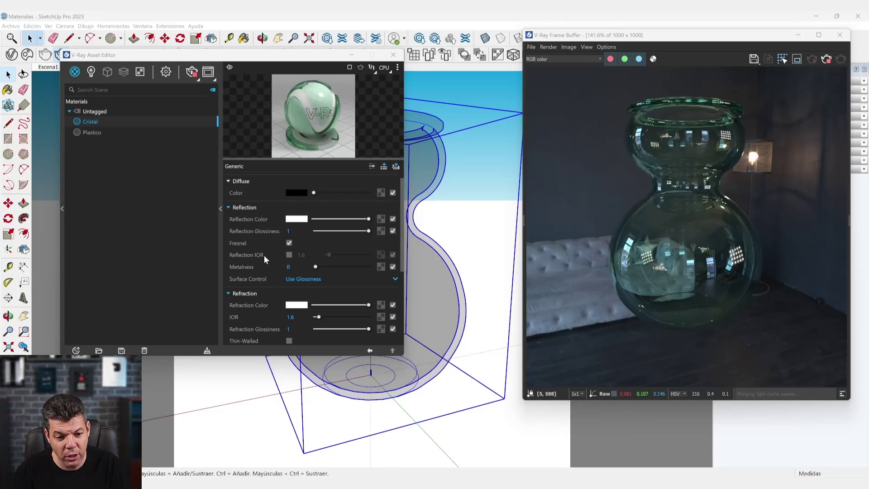
{"action": "left_click", "coordinate": [289, 254]}
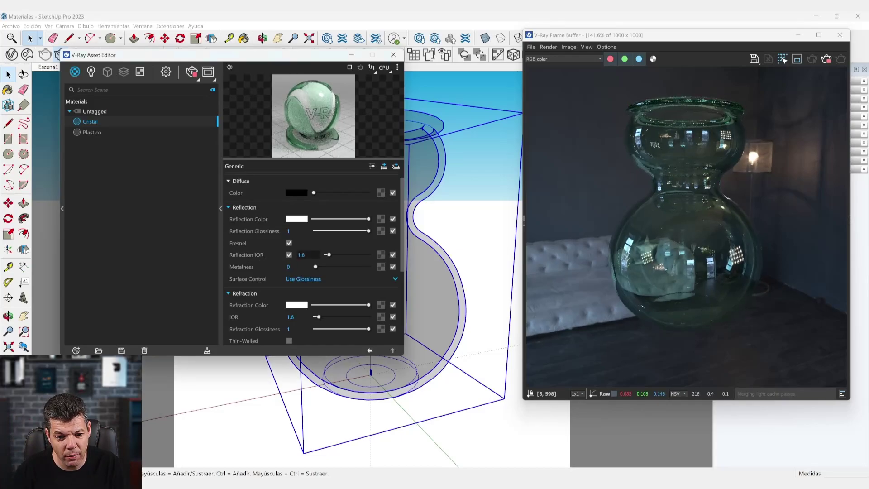
{"action": "double_click", "coordinate": [302, 255]}
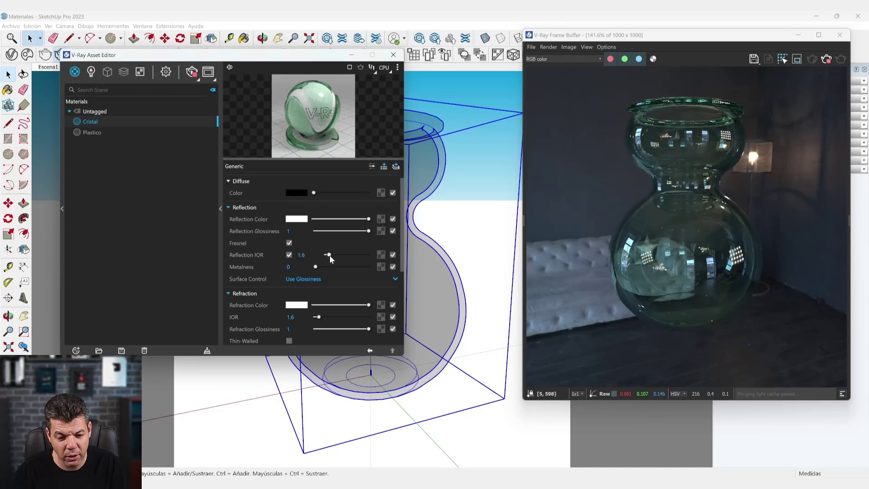
{"action": "left_click_drag", "start_coordinate": [329, 254], "coordinate": [331, 254]}
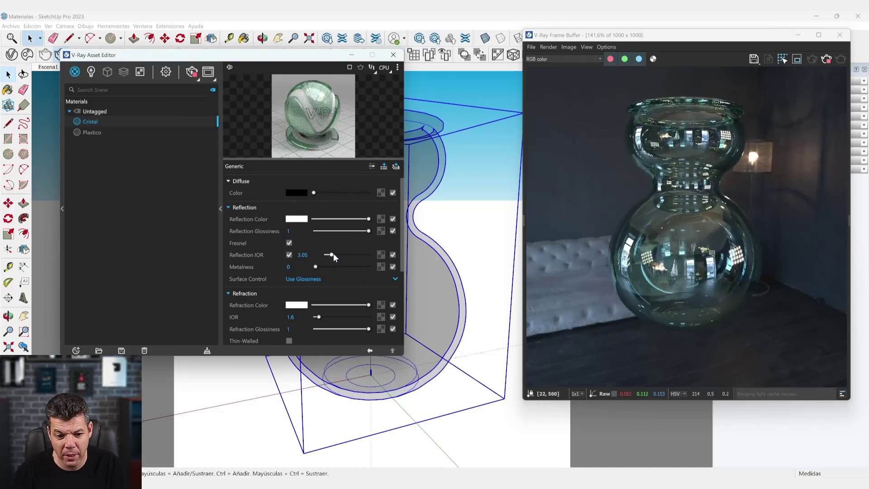
{"action": "left_click_drag", "start_coordinate": [335, 255], "coordinate": [332, 261]}
{"action": "left_click", "coordinate": [289, 255]}
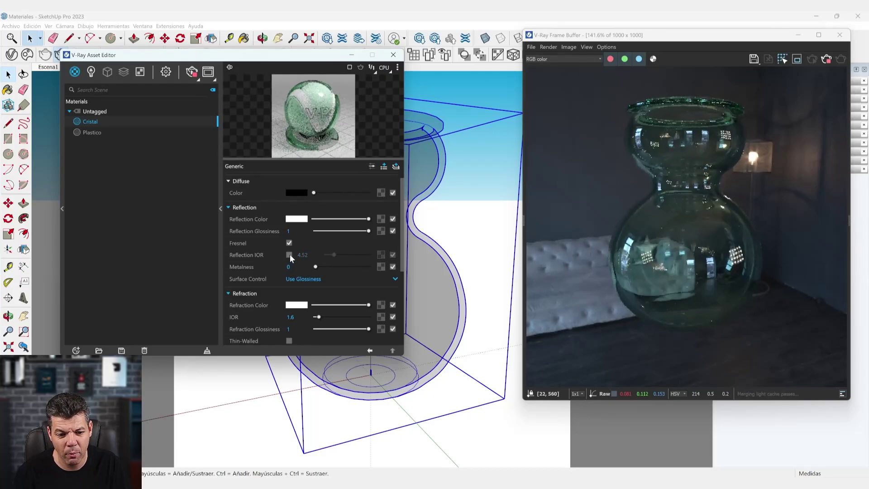
Stop the interactive render, create a new Generic V-Ray material and name it Metal
{"action": "left_click", "coordinate": [824, 60]}
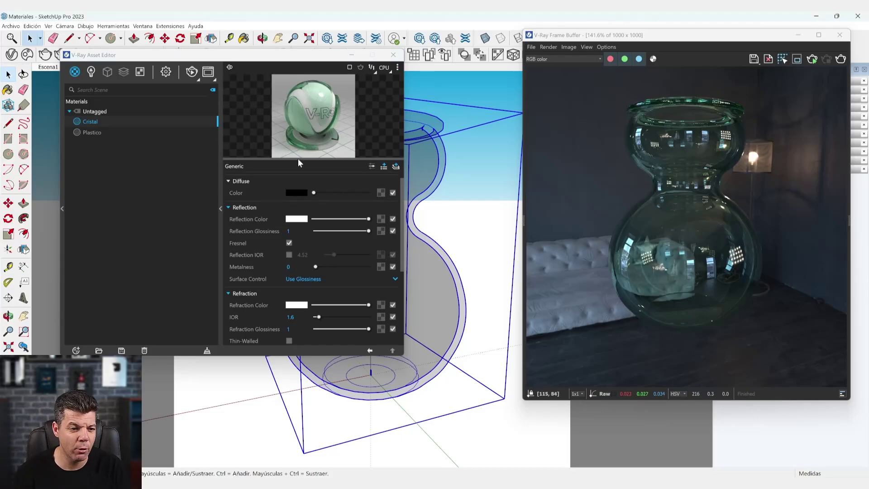
{"action": "left_click", "coordinate": [75, 72]}
{"action": "left_click", "coordinate": [99, 130]}
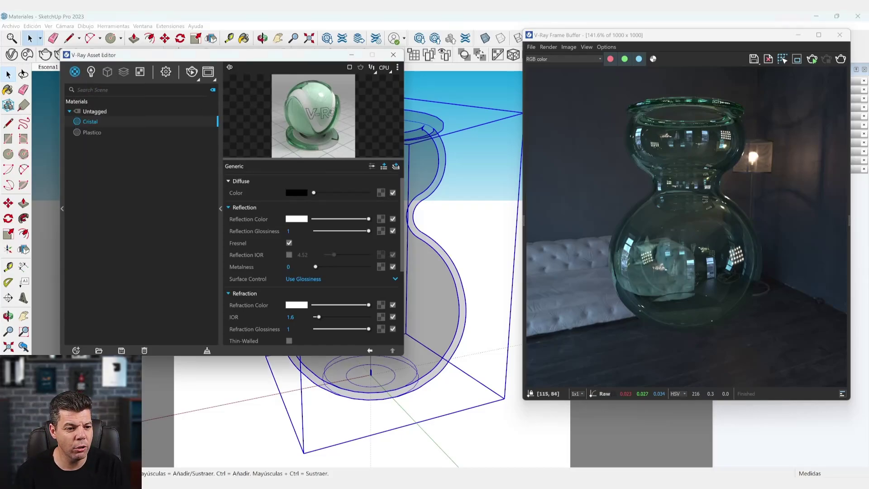
{"action": "double_click", "coordinate": [99, 131]}
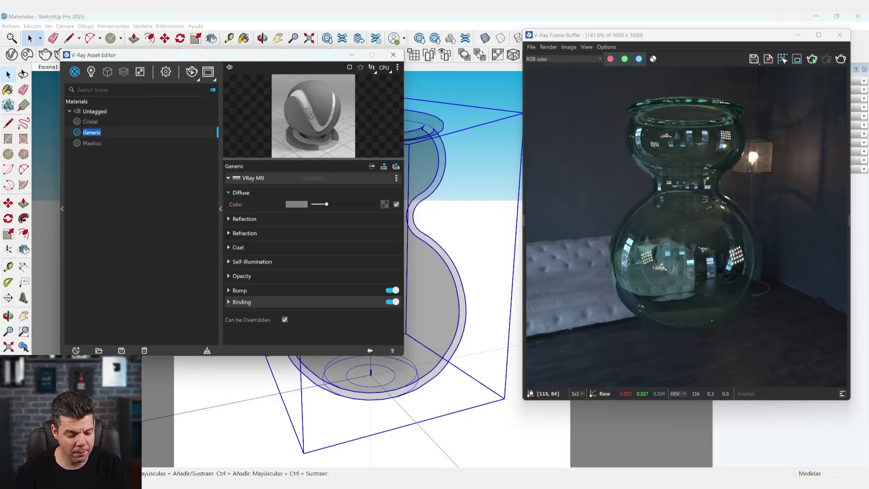
{"action": "type", "text": "Me"}
{"action": "key", "text": "Return"}
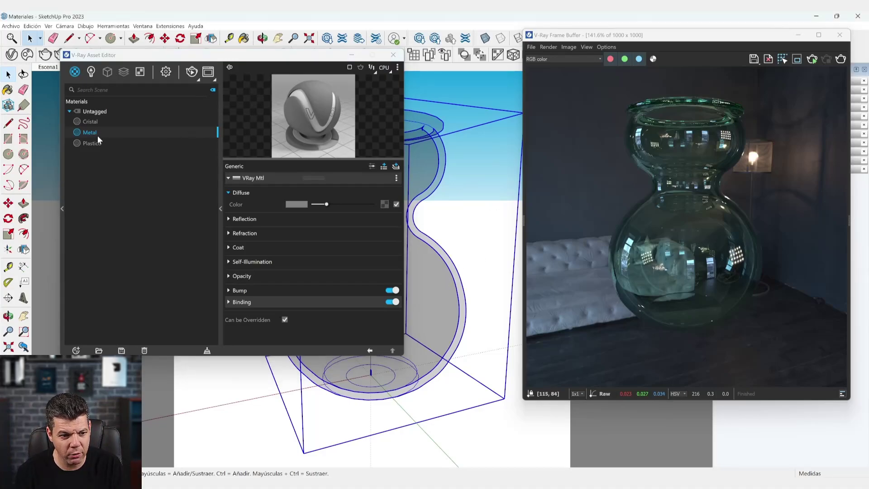
Apply the Metal material to the selected vase and restart the interactive render
{"action": "right_click", "coordinate": [94, 134]}
{"action": "right_click", "coordinate": [90, 132]}
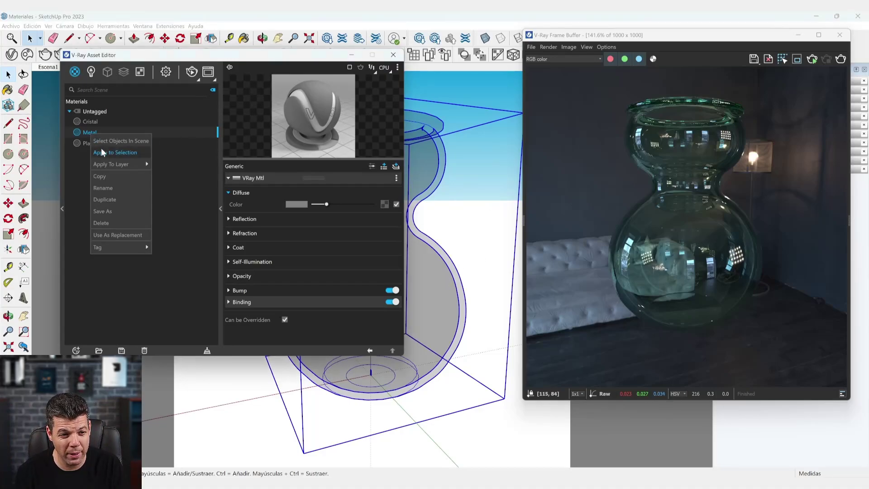
{"action": "left_click", "coordinate": [103, 150]}
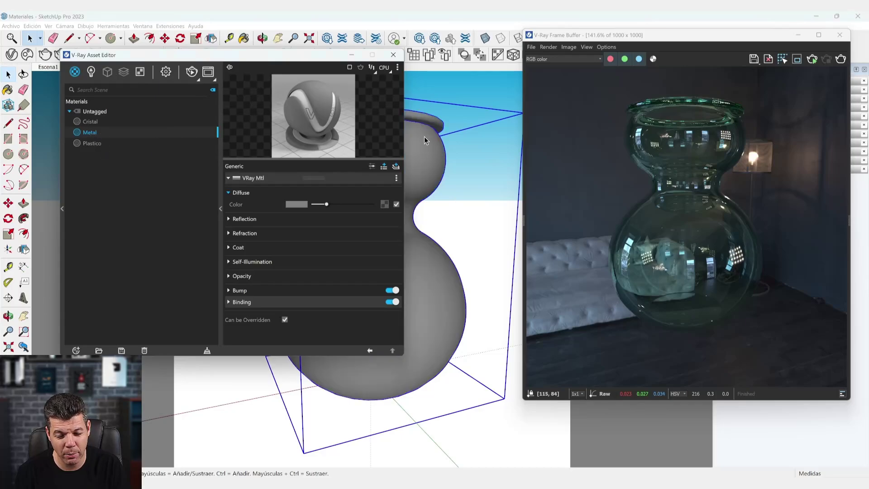
{"action": "left_click", "coordinate": [811, 58]}
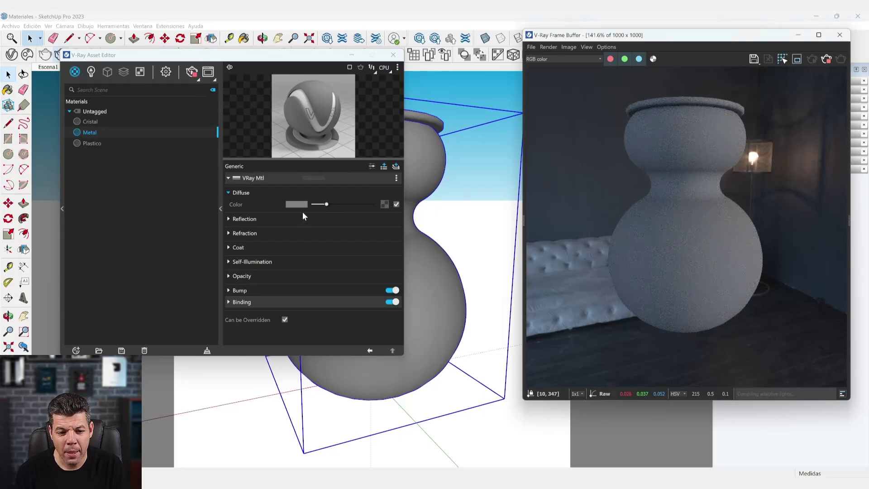
Set Metal's reflection color to full white and its metalness to 1
{"action": "left_click", "coordinate": [237, 219]}
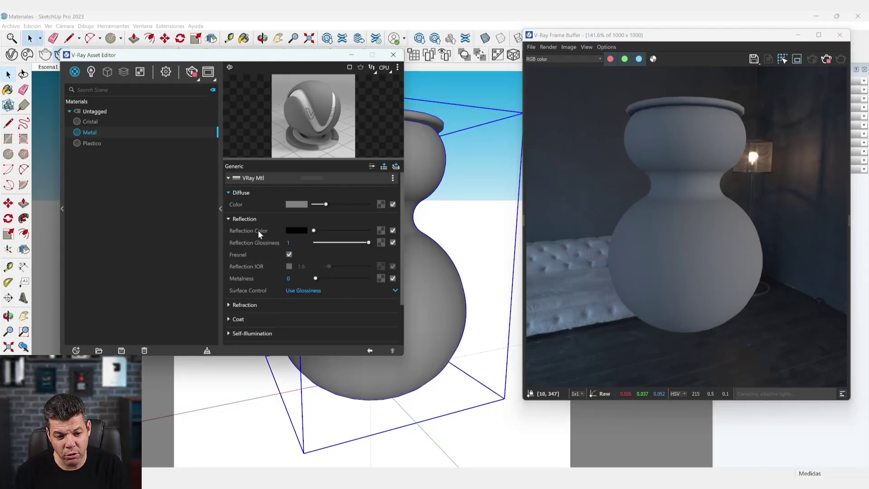
{"action": "left_click_drag", "start_coordinate": [314, 230], "coordinate": [370, 231]}
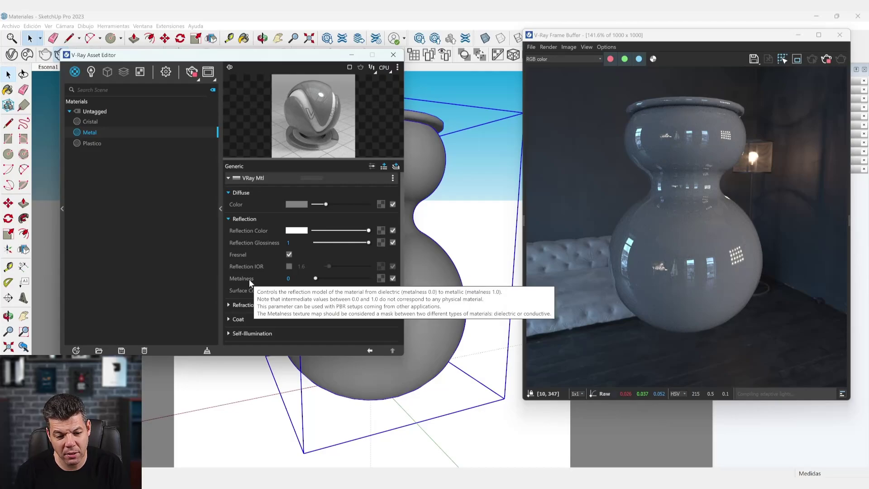
{"action": "left_click_drag", "start_coordinate": [330, 278], "coordinate": [379, 282]}
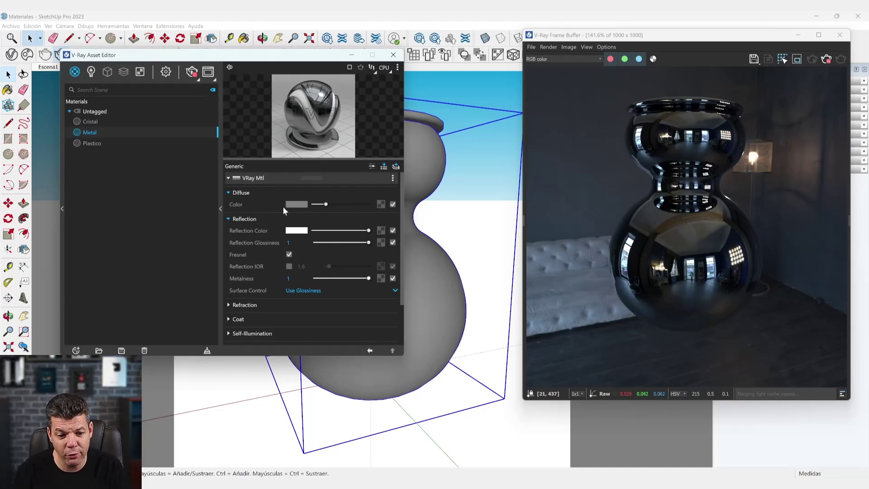
Set Metal's diffuse color to pure white, RGB 255, 255, 255
{"action": "left_click", "coordinate": [298, 202]}
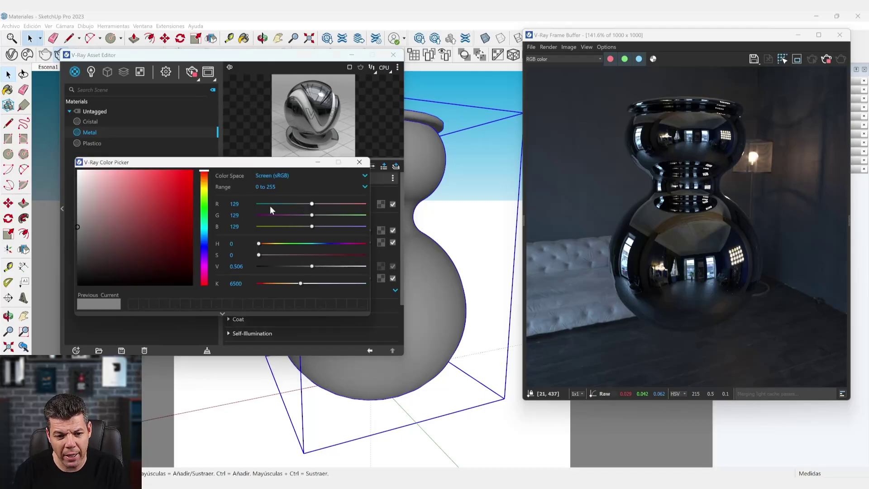
{"action": "left_click_drag", "start_coordinate": [138, 159], "coordinate": [242, 86]}
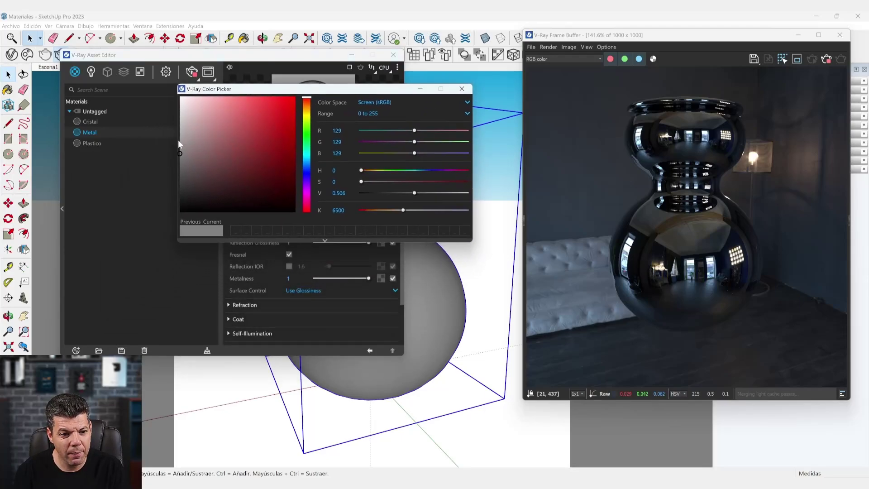
{"action": "left_click_drag", "start_coordinate": [180, 154], "coordinate": [181, 97]}
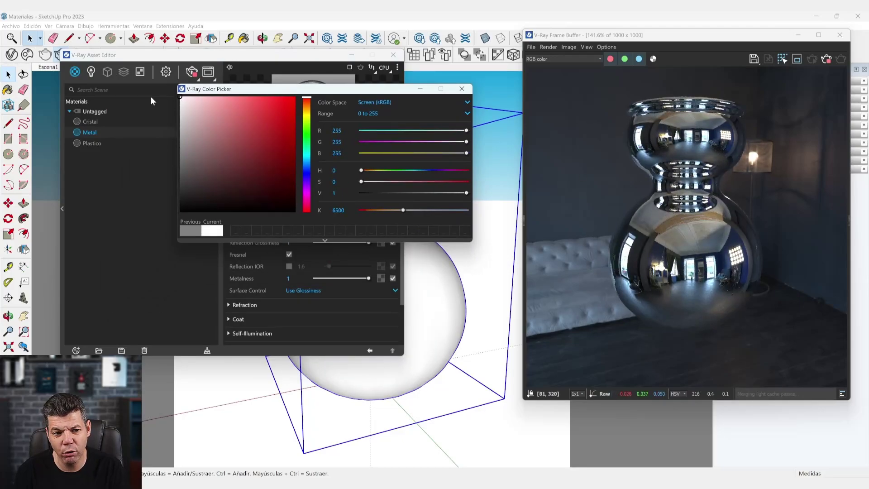
{"action": "mouse_move", "coordinate": [180, 102]}
{"action": "left_mouse_down"}
{"action": "mouse_move", "coordinate": [196, 109]}
{"action": "mouse_move", "coordinate": [180, 97]}
{"action": "left_mouse_up"}
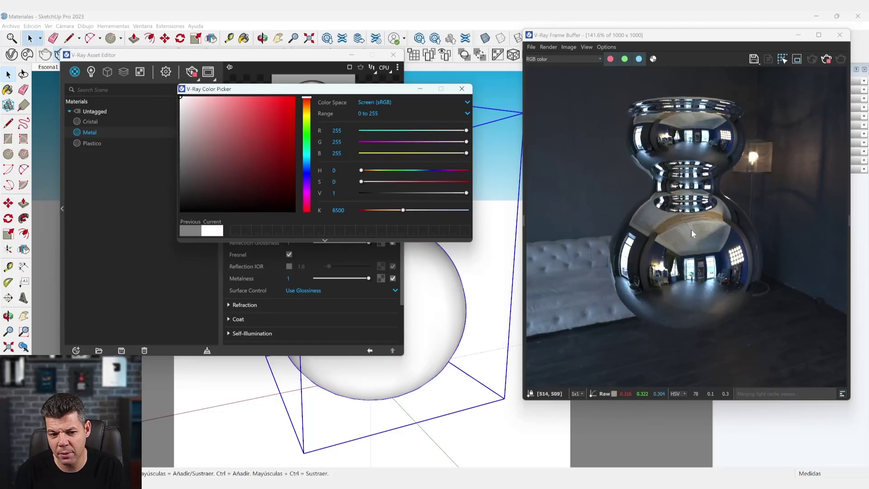
{"action": "left_click", "coordinate": [462, 88]}
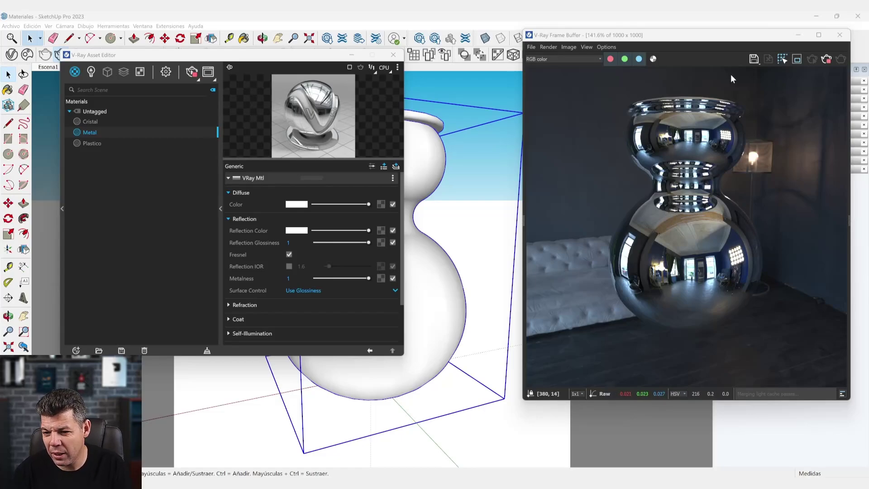
Examine the chrome reflections on the vase from several angles, and return to the saved Escena1 view
{"action": "mouse_move", "coordinate": [328, 409]}
{"action": "middle_mouse_down"}
{"action": "mouse_move", "coordinate": [362, 398]}
{"action": "mouse_move", "coordinate": [442, 402]}
{"action": "mouse_move", "coordinate": [355, 394]}
{"action": "mouse_move", "coordinate": [498, 394]}
{"action": "middle_mouse_up"}
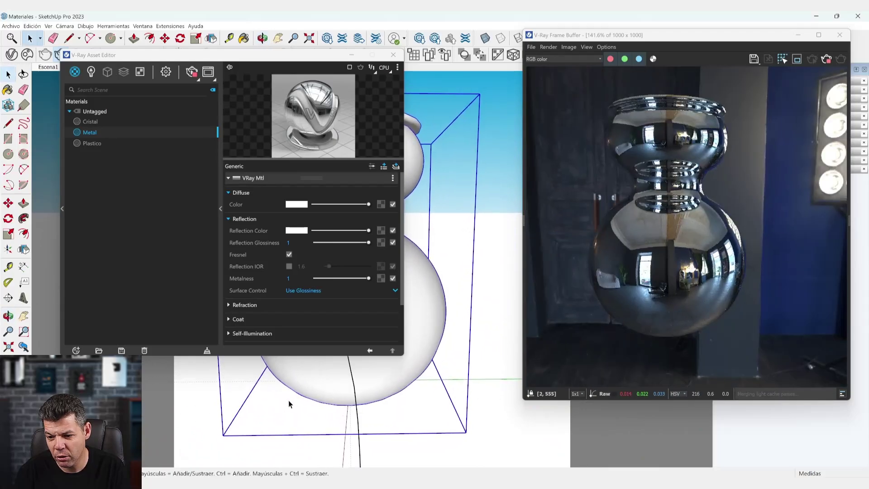
{"action": "middle_click_drag", "start_coordinate": [289, 401], "coordinate": [416, 401]}
{"action": "mouse_move", "coordinate": [305, 398]}
{"action": "middle_mouse_down"}
{"action": "mouse_move", "coordinate": [421, 411]}
{"action": "mouse_move", "coordinate": [345, 407]}
{"action": "mouse_move", "coordinate": [492, 408]}
{"action": "middle_mouse_up"}
{"action": "mouse_move", "coordinate": [307, 412]}
{"action": "middle_mouse_down"}
{"action": "mouse_move", "coordinate": [466, 407]}
{"action": "mouse_move", "coordinate": [458, 412]}
{"action": "mouse_move", "coordinate": [444, 398]}
{"action": "mouse_move", "coordinate": [334, 401]}
{"action": "mouse_move", "coordinate": [348, 398]}
{"action": "middle_mouse_up"}
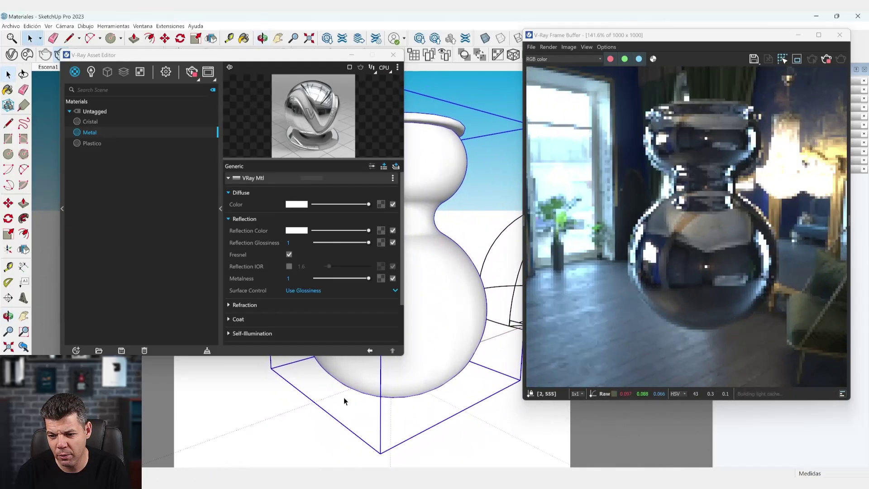
{"action": "left_click", "coordinate": [49, 66]}
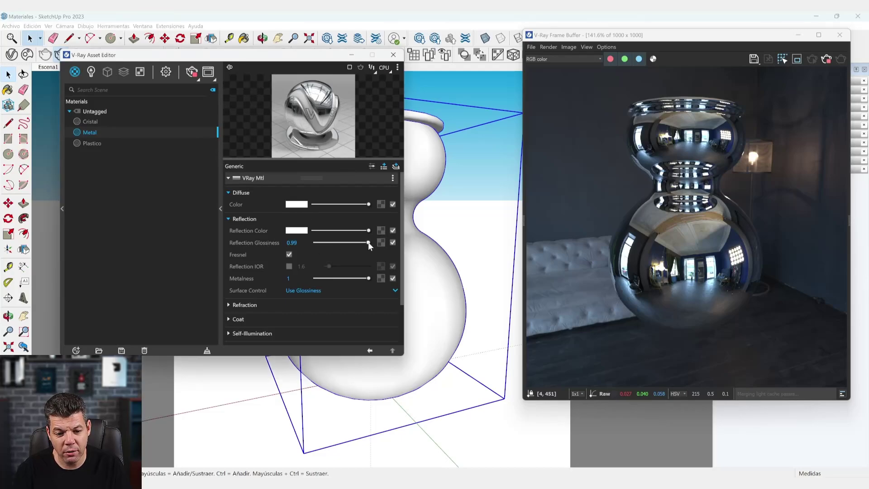
Try reflection glossiness values of 0.9, 0.82 and 0.75 on Metal, and restore it to 1
{"action": "left_click_drag", "start_coordinate": [364, 242], "coordinate": [363, 242]}
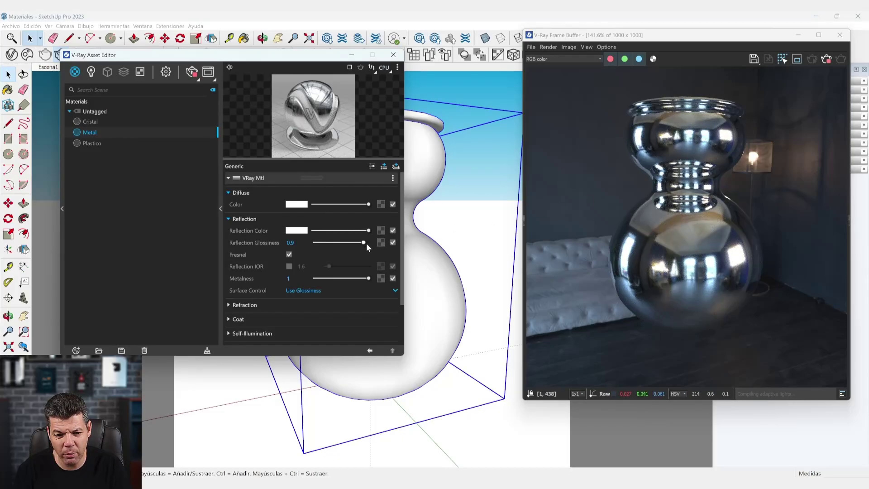
{"action": "left_click_drag", "start_coordinate": [366, 242], "coordinate": [359, 243]}
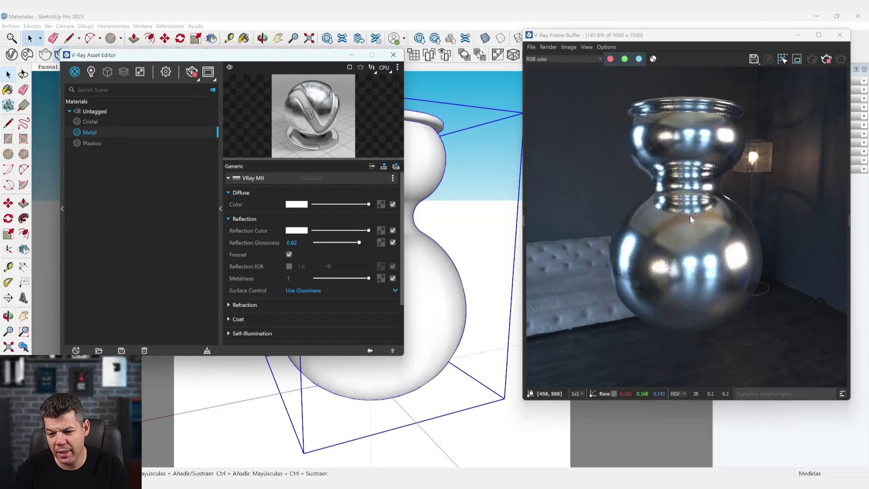
{"action": "left_click_drag", "start_coordinate": [361, 245], "coordinate": [358, 244]}
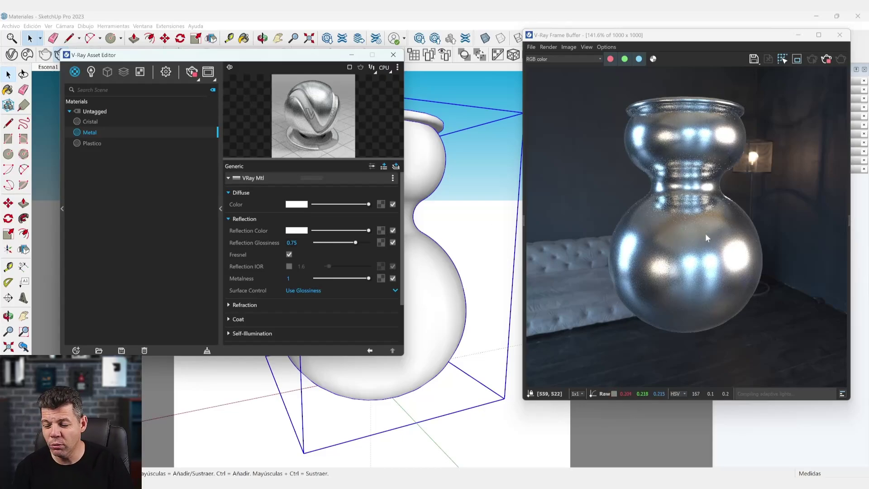
{"action": "left_click_drag", "start_coordinate": [356, 242], "coordinate": [369, 246]}
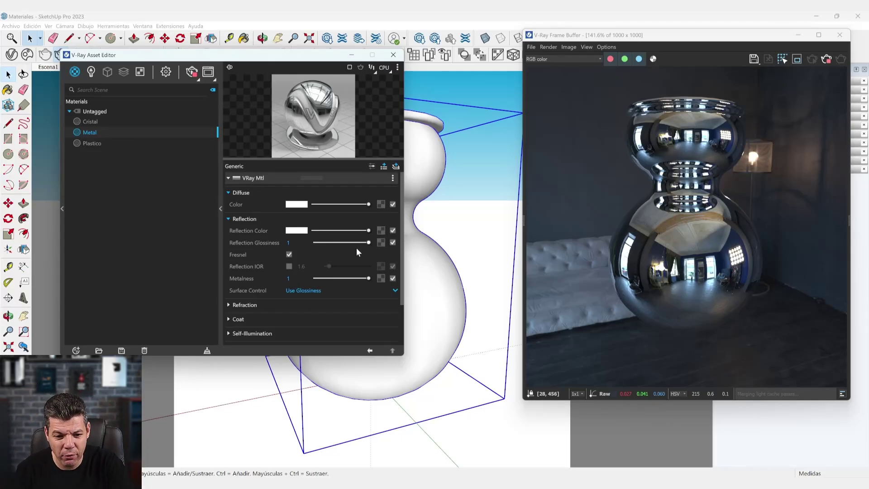
Lower Metal's reflection glossiness to 0.46 and set its diffuse color to a gray-green, RGB 122, 140, 127
{"action": "mouse_move", "coordinate": [343, 244]}
{"action": "left_mouse_down"}
{"action": "mouse_move", "coordinate": [315, 251]}
{"action": "mouse_move", "coordinate": [342, 256]}
{"action": "left_mouse_up"}
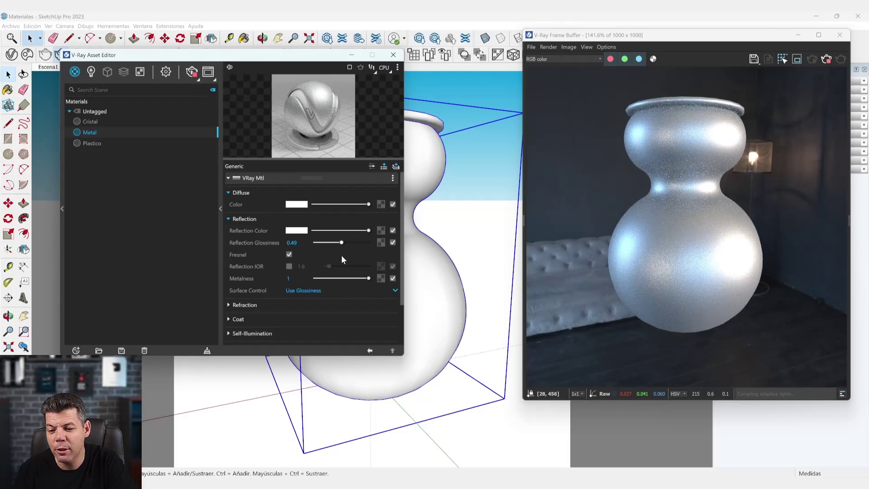
{"action": "left_click_drag", "start_coordinate": [341, 242], "coordinate": [340, 245]}
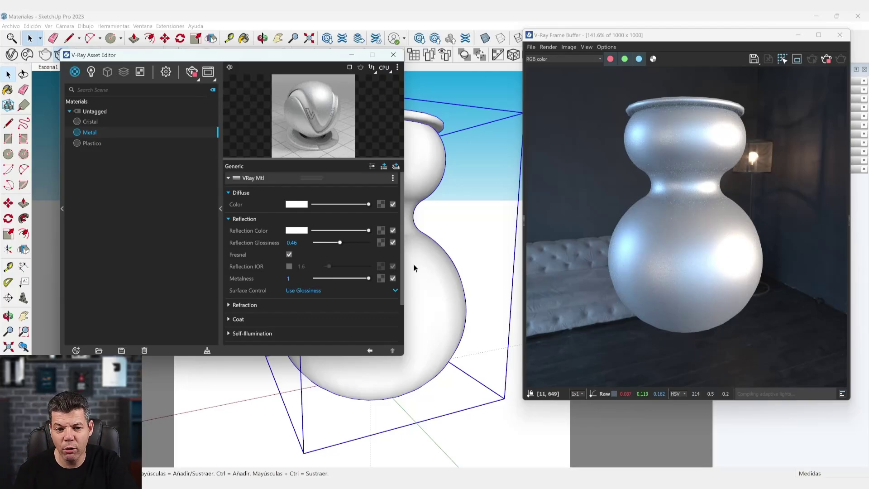
{"action": "left_click", "coordinate": [294, 206]}
{"action": "left_click", "coordinate": [307, 143]}
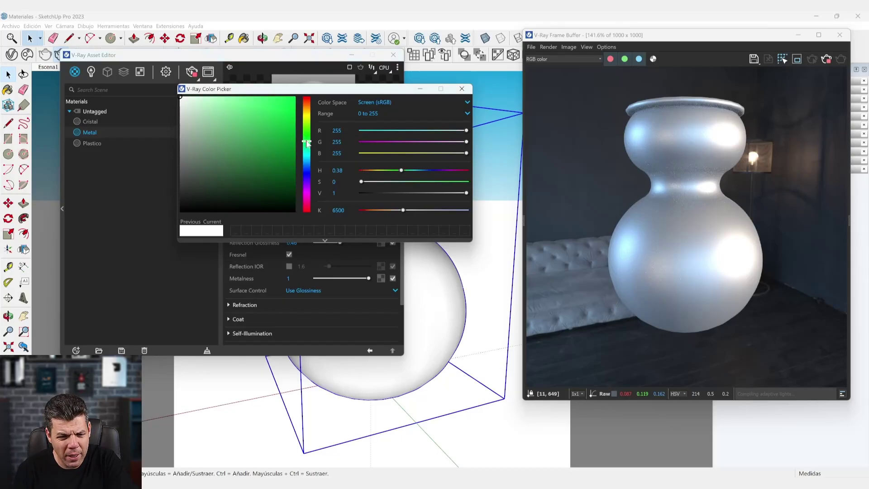
{"action": "mouse_move", "coordinate": [236, 175]}
{"action": "left_mouse_down"}
{"action": "mouse_move", "coordinate": [219, 178]}
{"action": "mouse_move", "coordinate": [208, 153]}
{"action": "mouse_move", "coordinate": [195, 148]}
{"action": "left_mouse_up"}
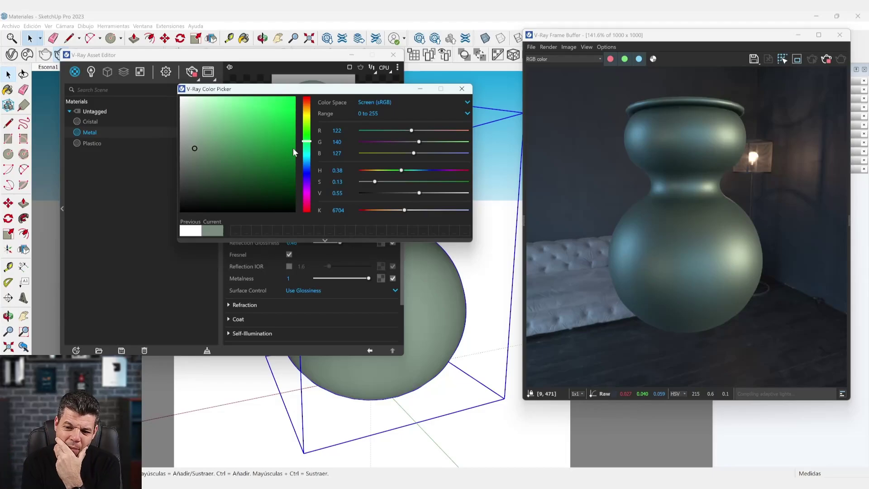
{"action": "left_click", "coordinate": [461, 88]}
Raise Metal's reflection glossiness to 0.9
{"action": "left_click_drag", "start_coordinate": [340, 243], "coordinate": [354, 245]}
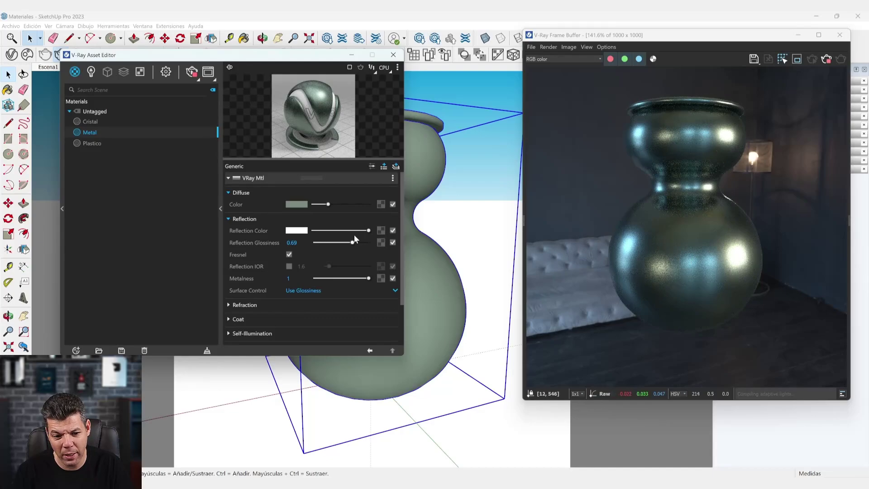
{"action": "left_click_drag", "start_coordinate": [353, 242], "coordinate": [362, 245]}
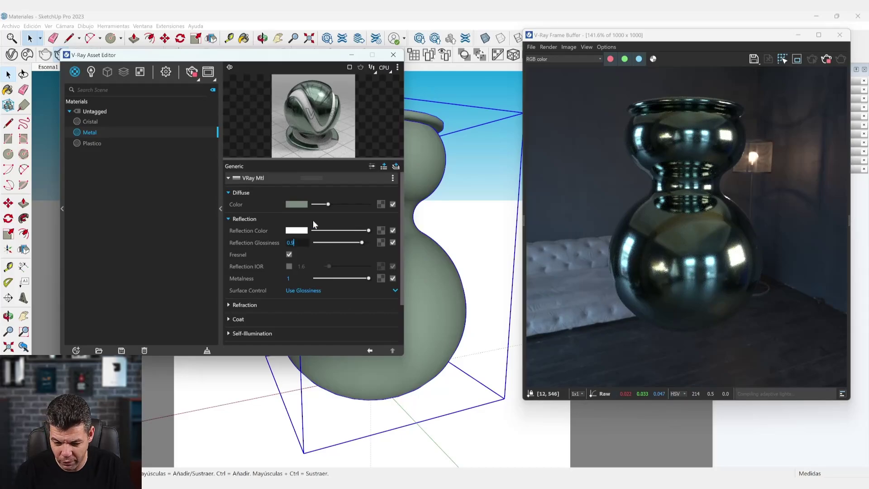
{"action": "key", "text": "Return"}
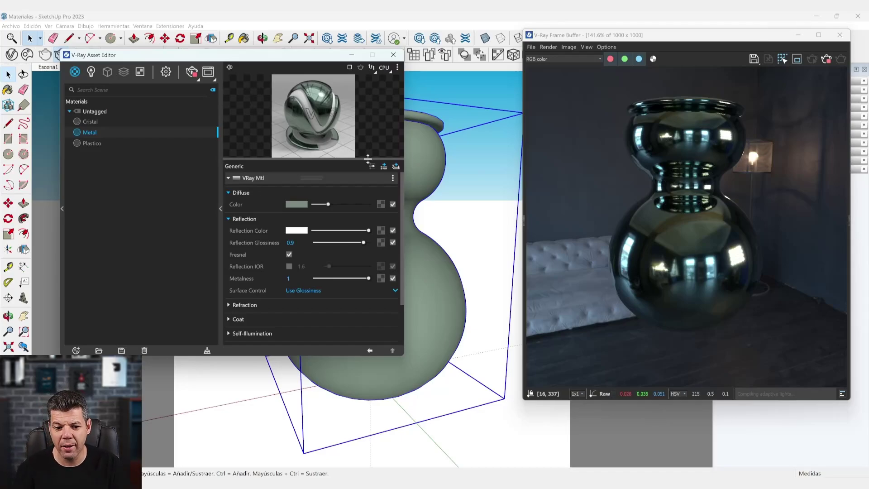
Change Metal's diffuse color to a bronze orange, RGB 196, 144, 98
{"action": "left_click", "coordinate": [298, 204]}
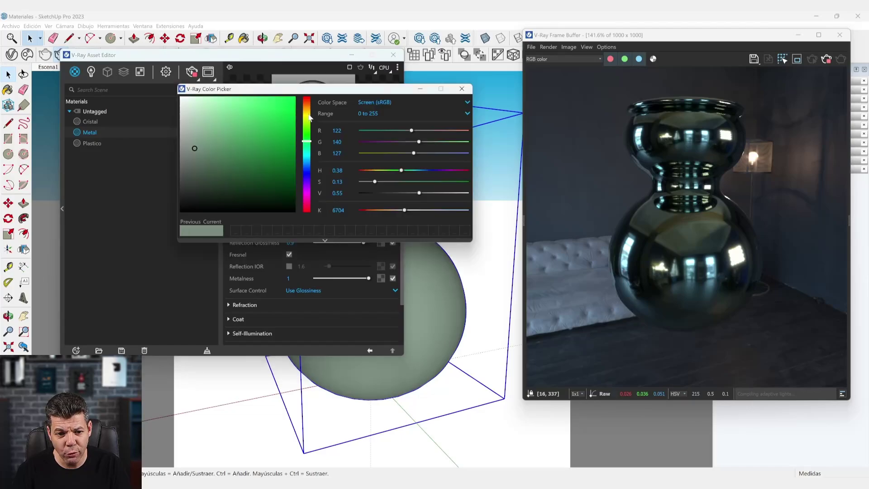
{"action": "left_click_drag", "start_coordinate": [305, 112], "coordinate": [308, 104]}
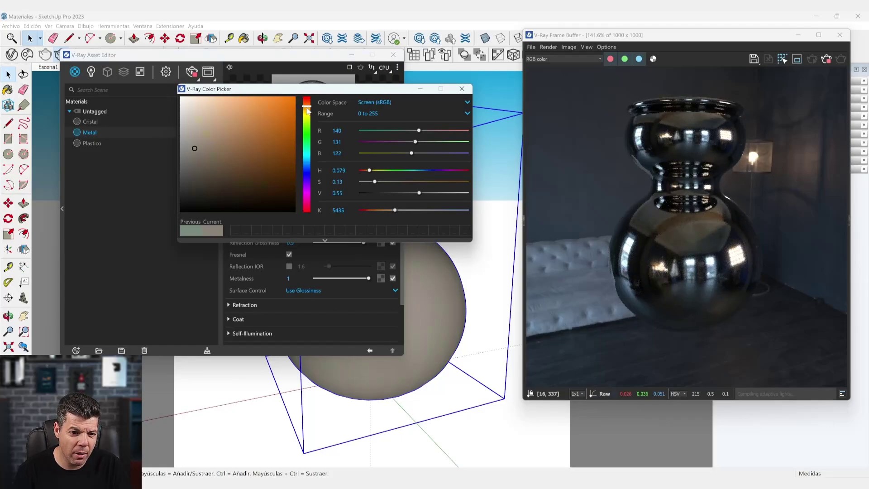
{"action": "mouse_move", "coordinate": [252, 134]}
{"action": "left_mouse_down"}
{"action": "mouse_move", "coordinate": [250, 146]}
{"action": "mouse_move", "coordinate": [223, 148]}
{"action": "mouse_move", "coordinate": [239, 132]}
{"action": "mouse_move", "coordinate": [226, 119]}
{"action": "mouse_move", "coordinate": [238, 123]}
{"action": "left_mouse_up"}
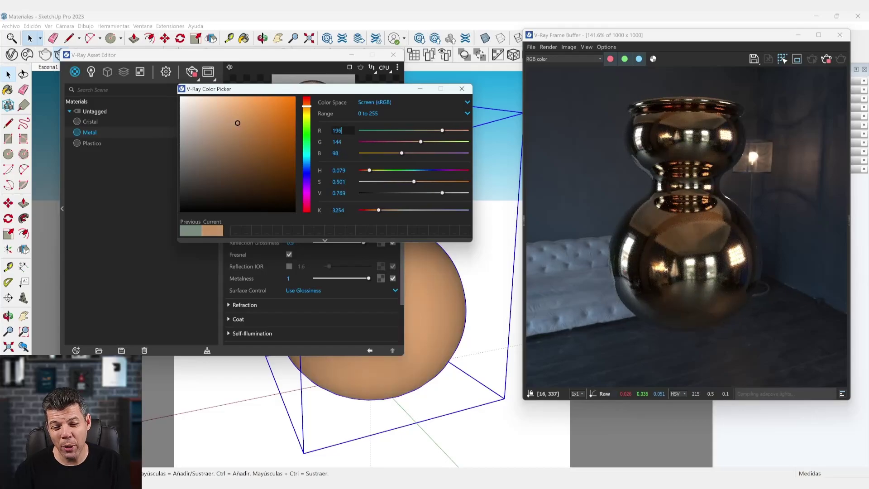
{"action": "key", "text": "Tab"}
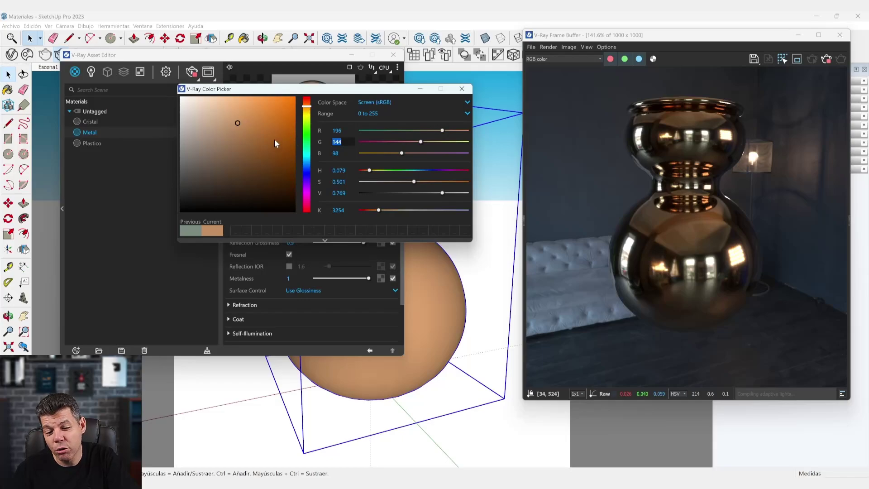
Try a copper tone, RGB 202, 152, 121, and a gold tone, RGB 210, 182, 106, as Metal's diffuse color
{"action": "left_click", "coordinate": [306, 106]}
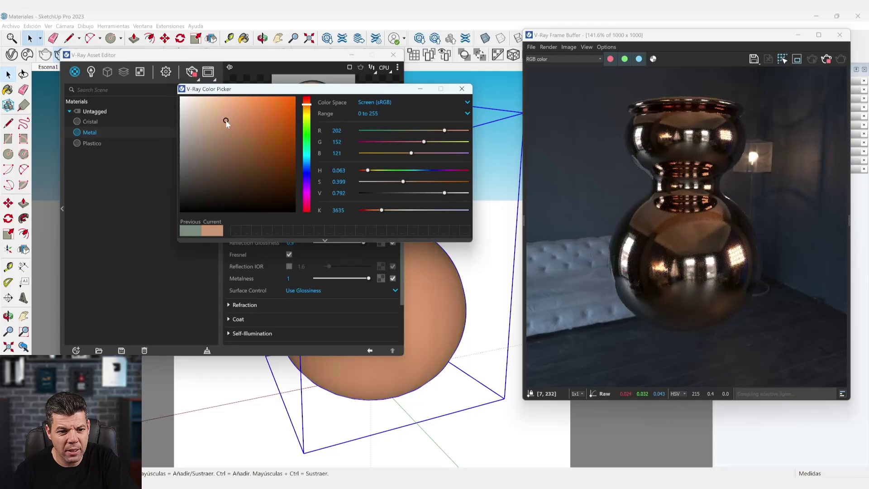
{"action": "left_click", "coordinate": [225, 120]}
{"action": "left_click", "coordinate": [307, 111]}
{"action": "left_click", "coordinate": [238, 117]}
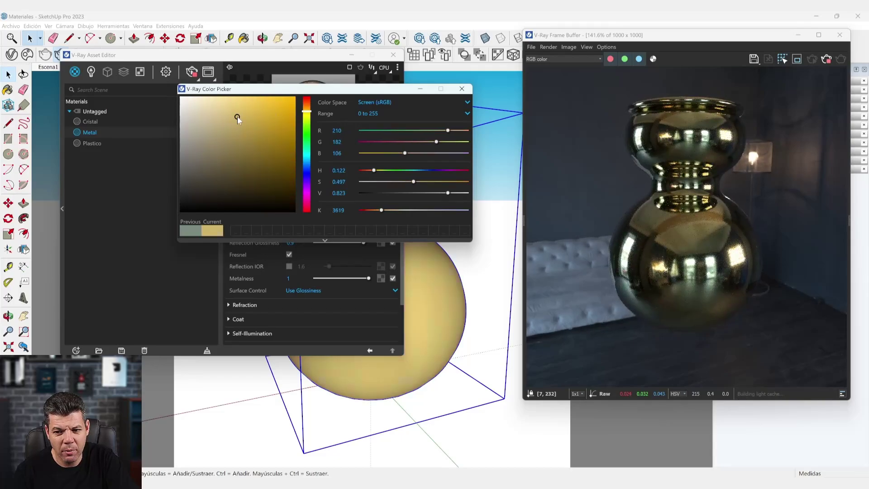
Set Metal's diffuse color to a rose-copper tone, RGB 230, 178, 161, and its reflection glossiness to 1
{"action": "left_click", "coordinate": [307, 104]}
{"action": "left_click", "coordinate": [210, 109]}
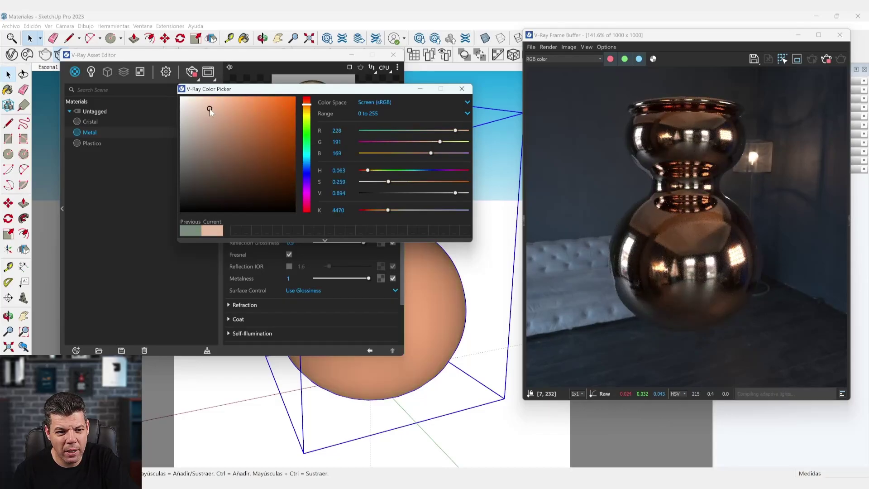
{"action": "left_click", "coordinate": [221, 114]}
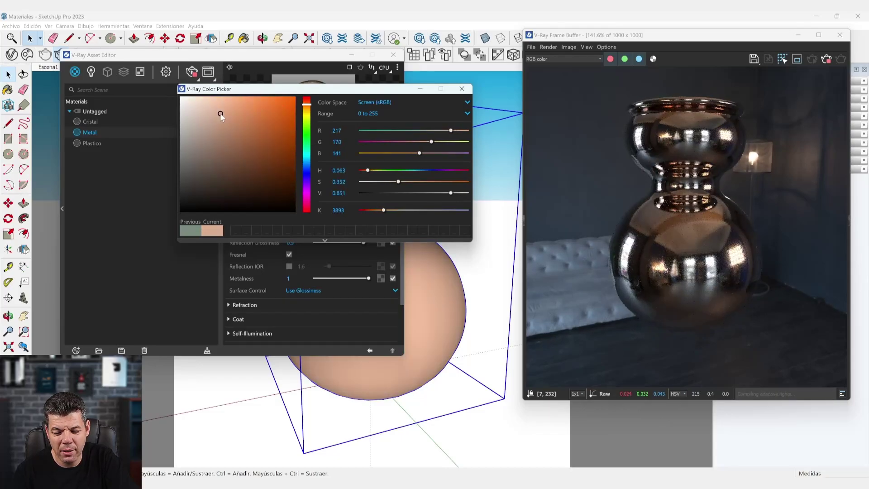
{"action": "left_click", "coordinate": [307, 102]}
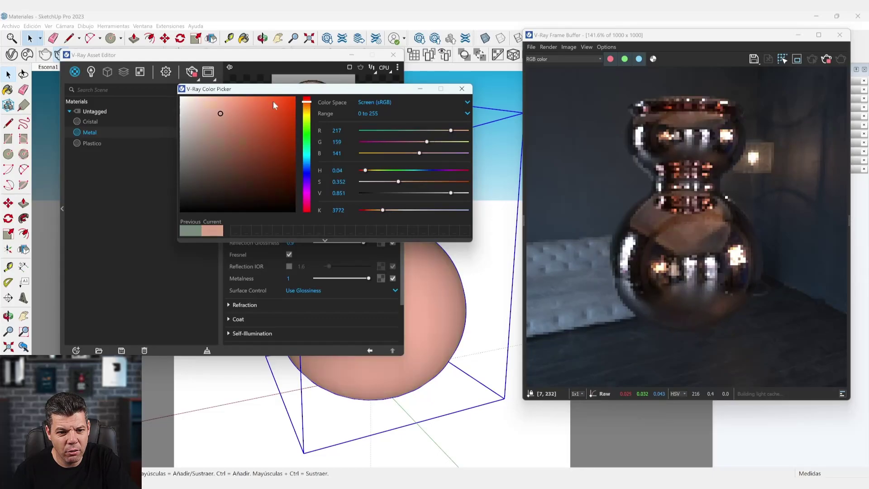
{"action": "left_click", "coordinate": [219, 112]}
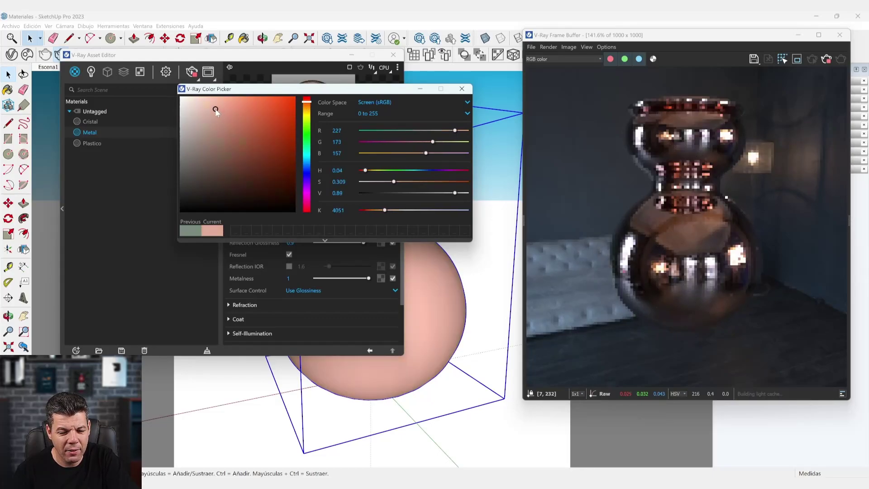
{"action": "left_click", "coordinate": [215, 109]}
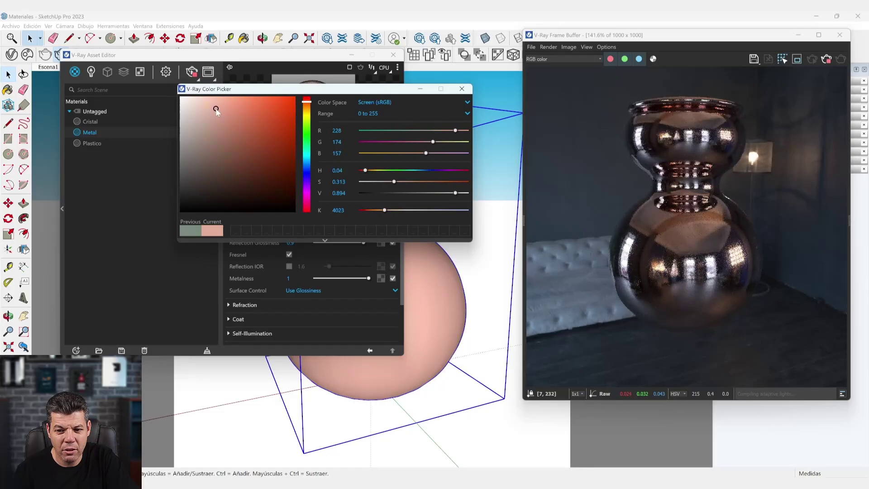
{"action": "left_click", "coordinate": [214, 108]}
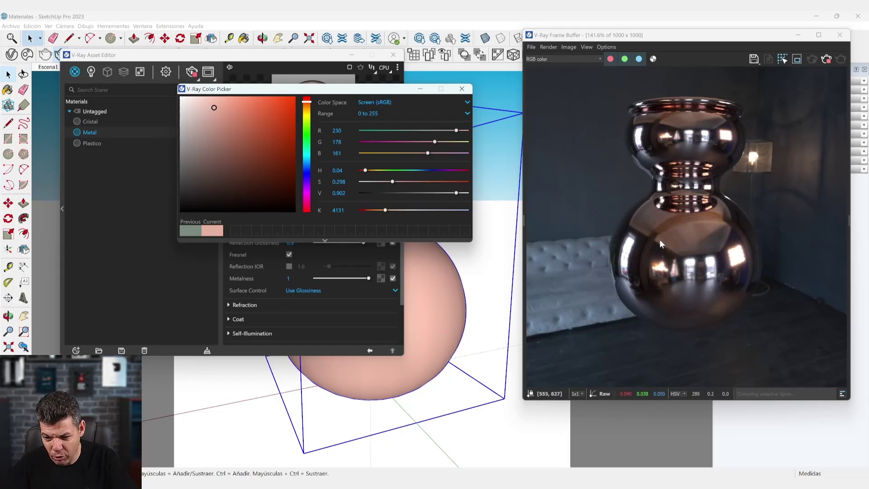
{"action": "left_click", "coordinate": [462, 89]}
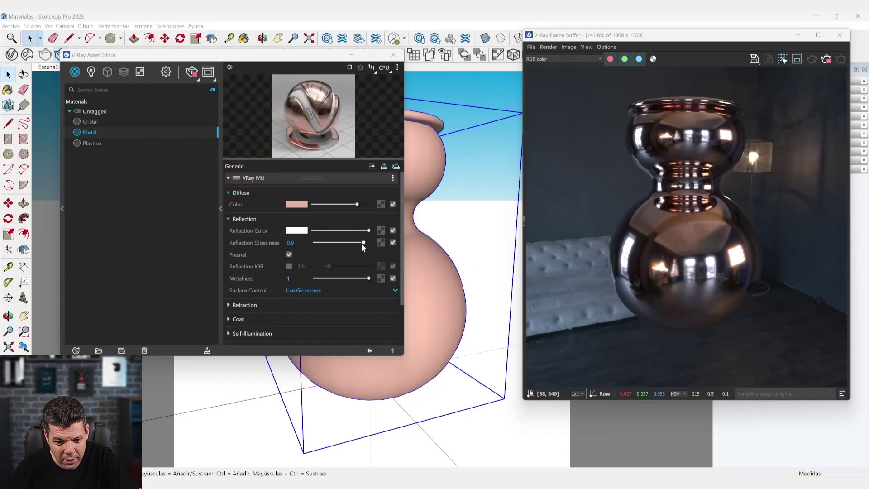
{"action": "left_click_drag", "start_coordinate": [362, 243], "coordinate": [370, 243]}
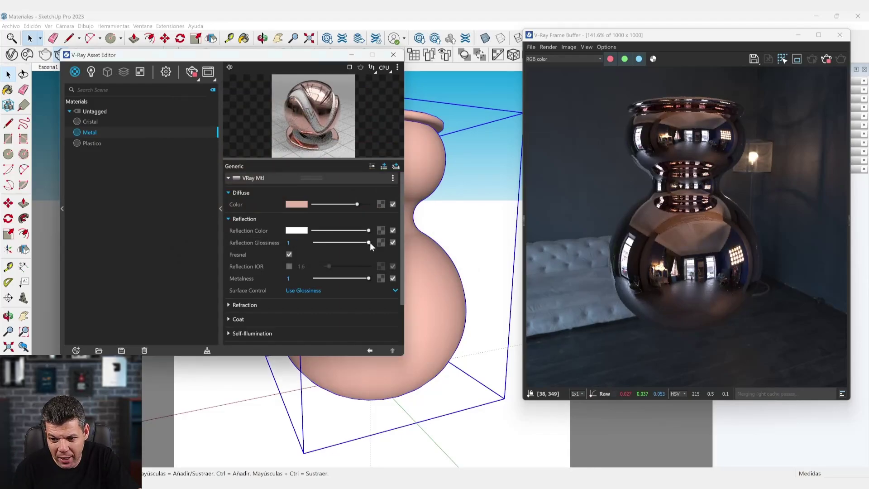